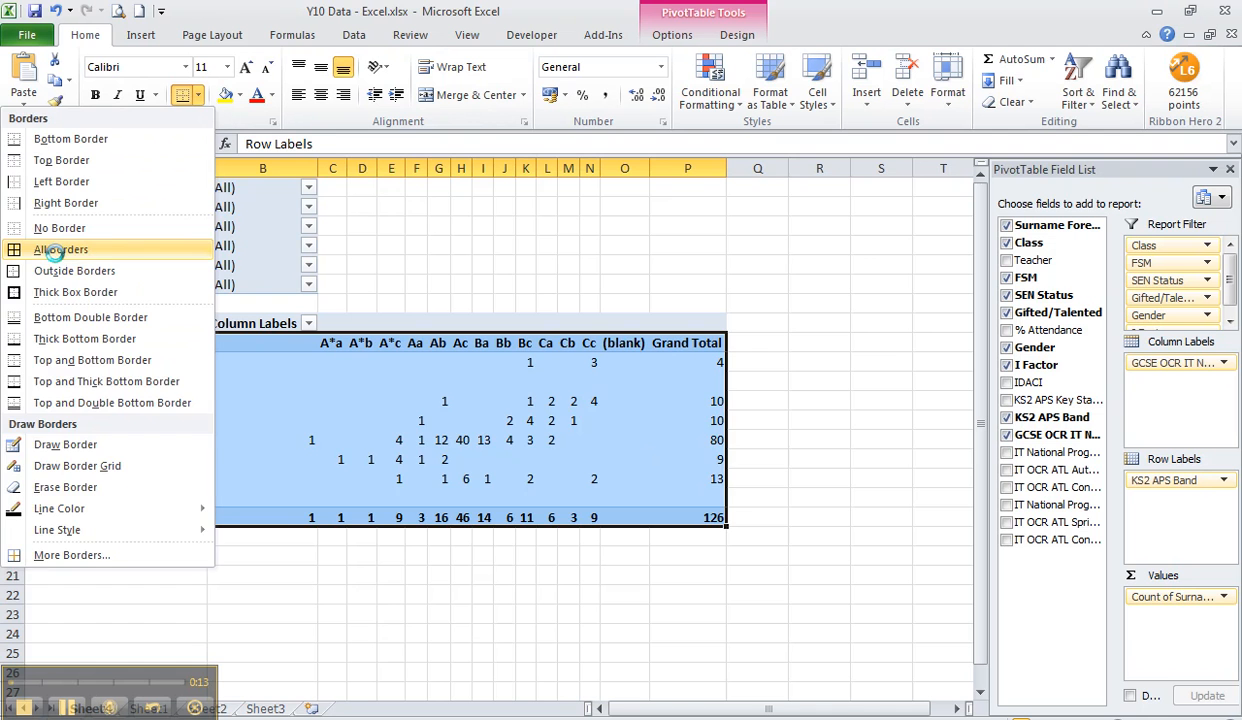
Set all columns of the worksheet to one equal width.
left_click(562, 454)
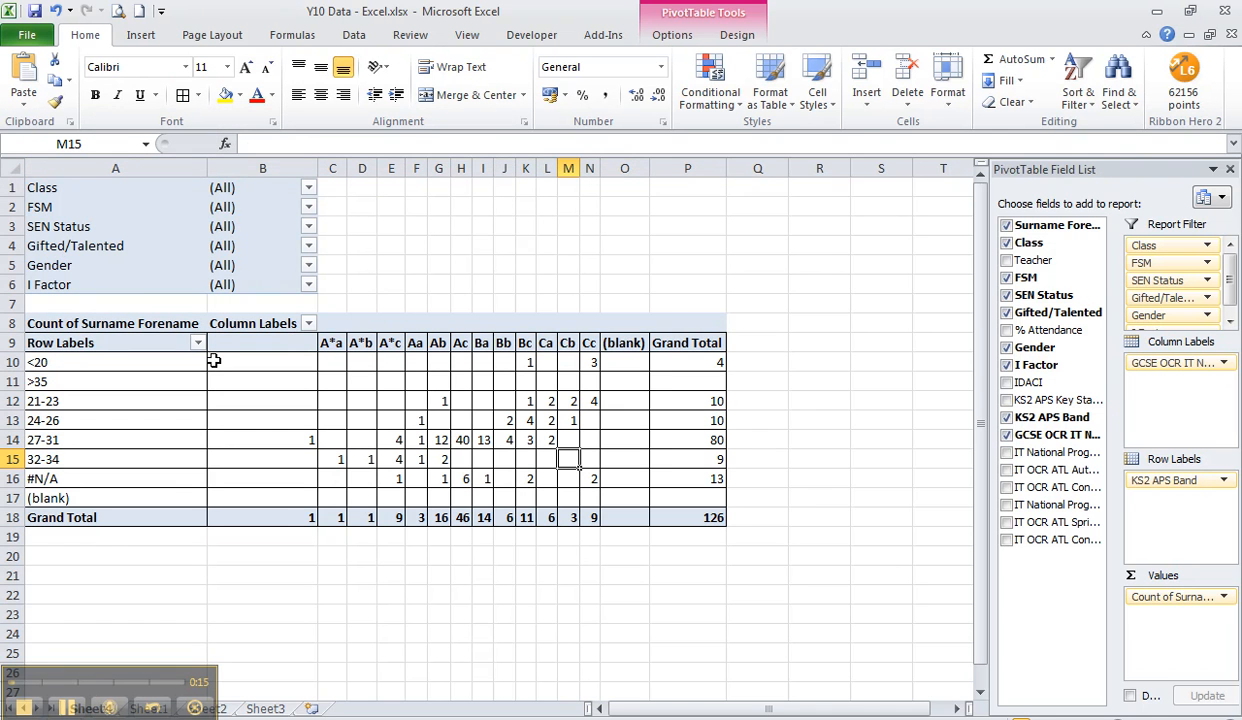
left_click(8, 162)
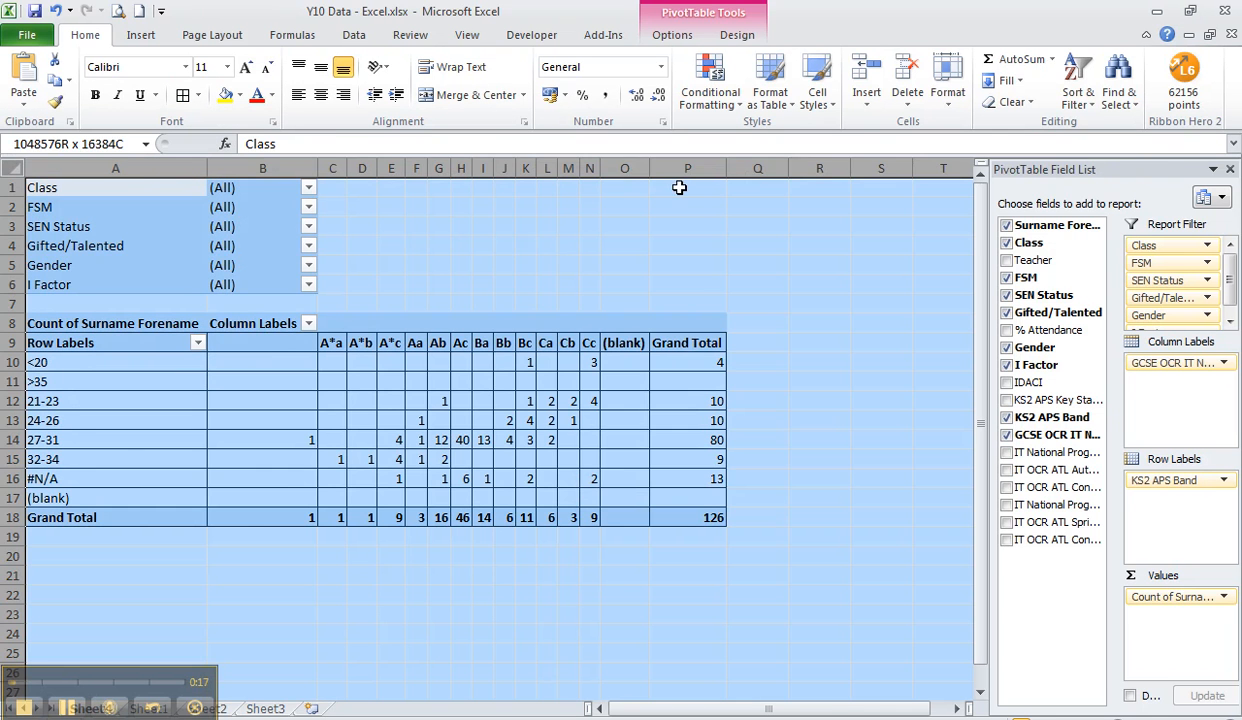
left_click_drag(648, 175, 645, 174)
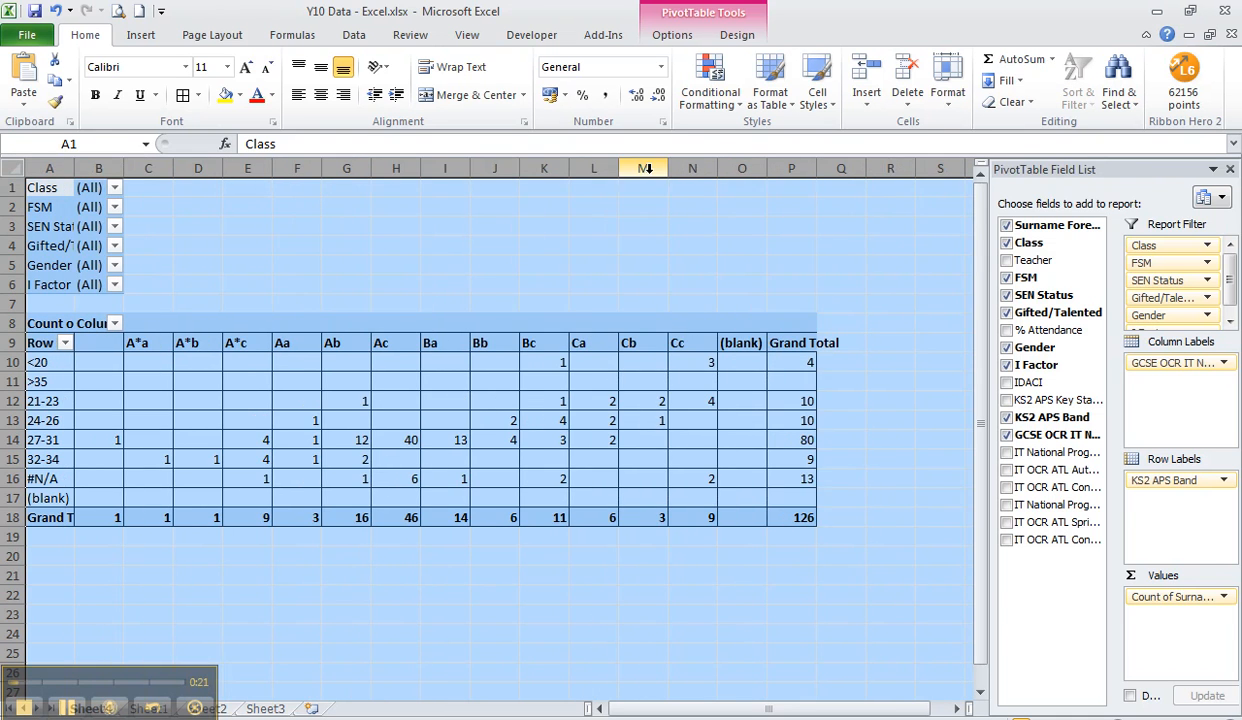
left_click(640, 247)
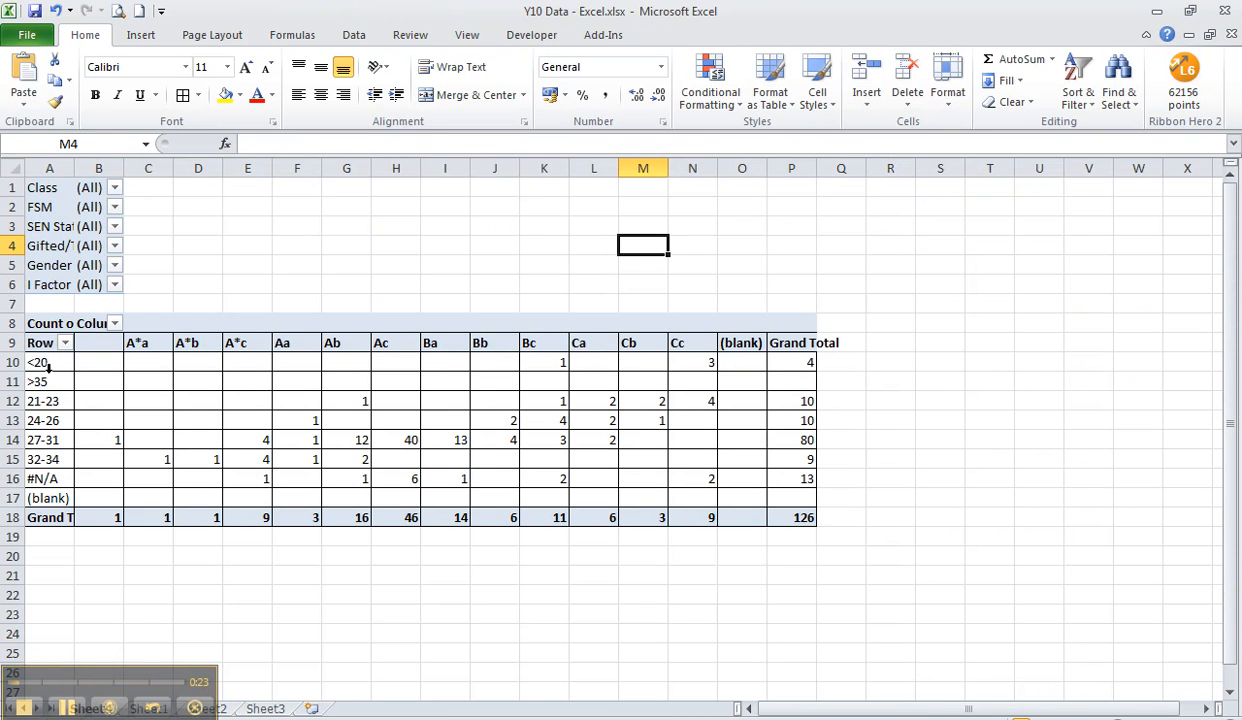
Move the <20 row of the pivot table down so it sits directly below 32-34.
left_click_drag(50, 345, 325, 364)
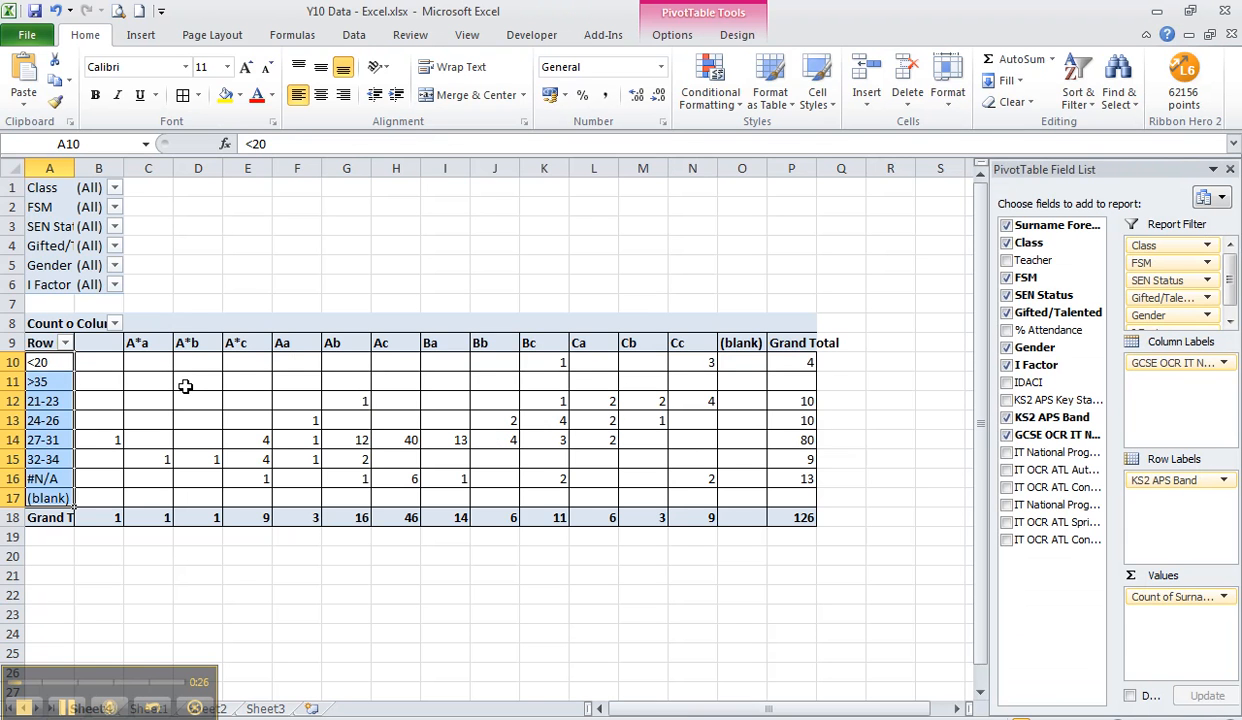
left_click(42, 363)
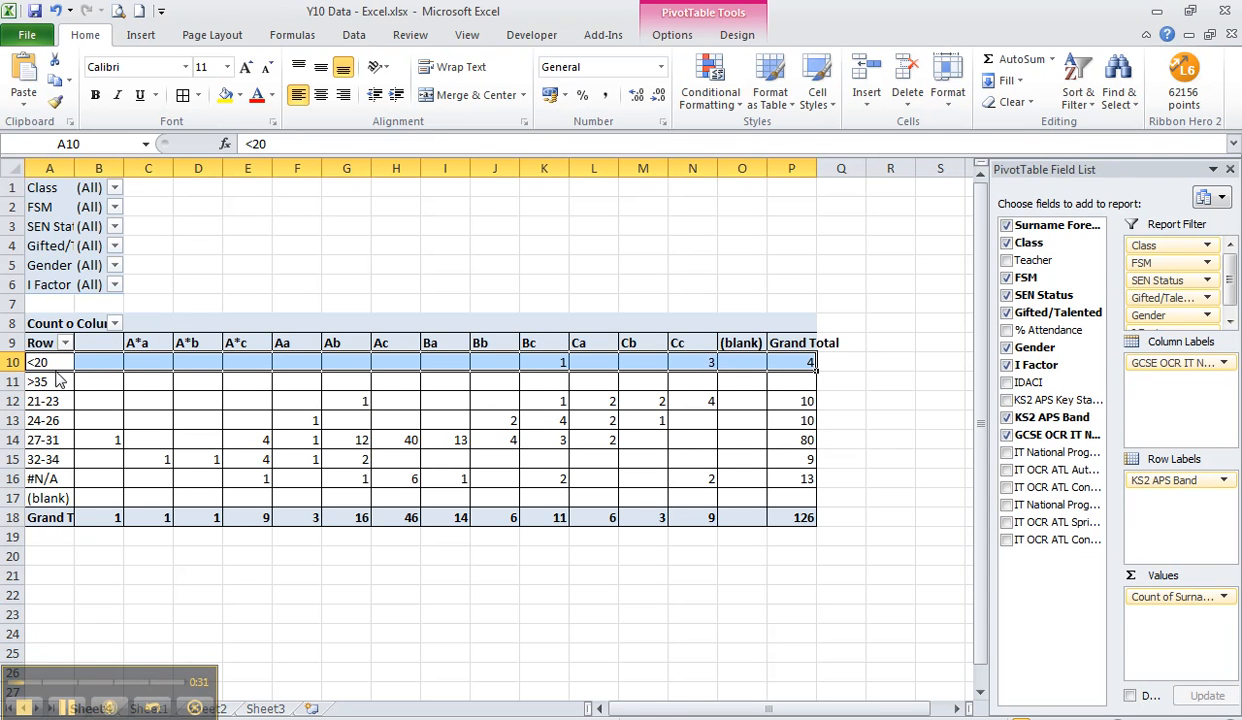
left_click_drag(57, 381, 60, 468)
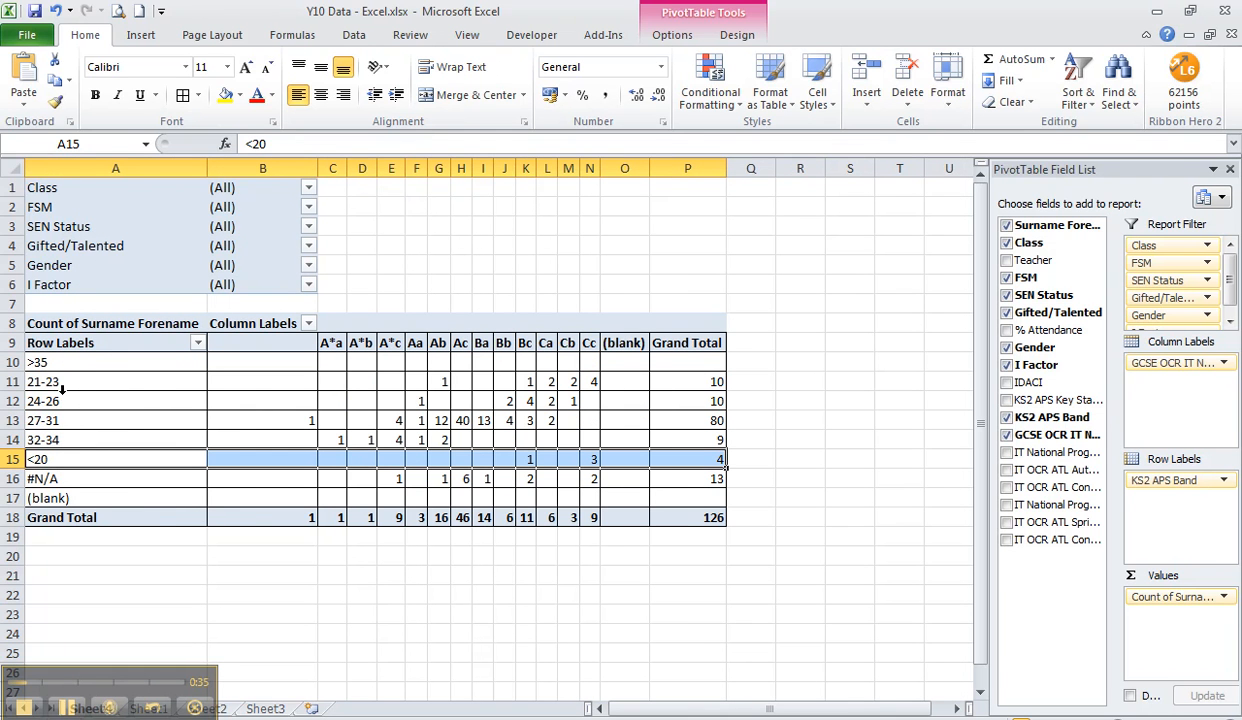
Move the 32-34 and 27-31 rows up so they follow >35 in descending order.
left_click(62, 441)
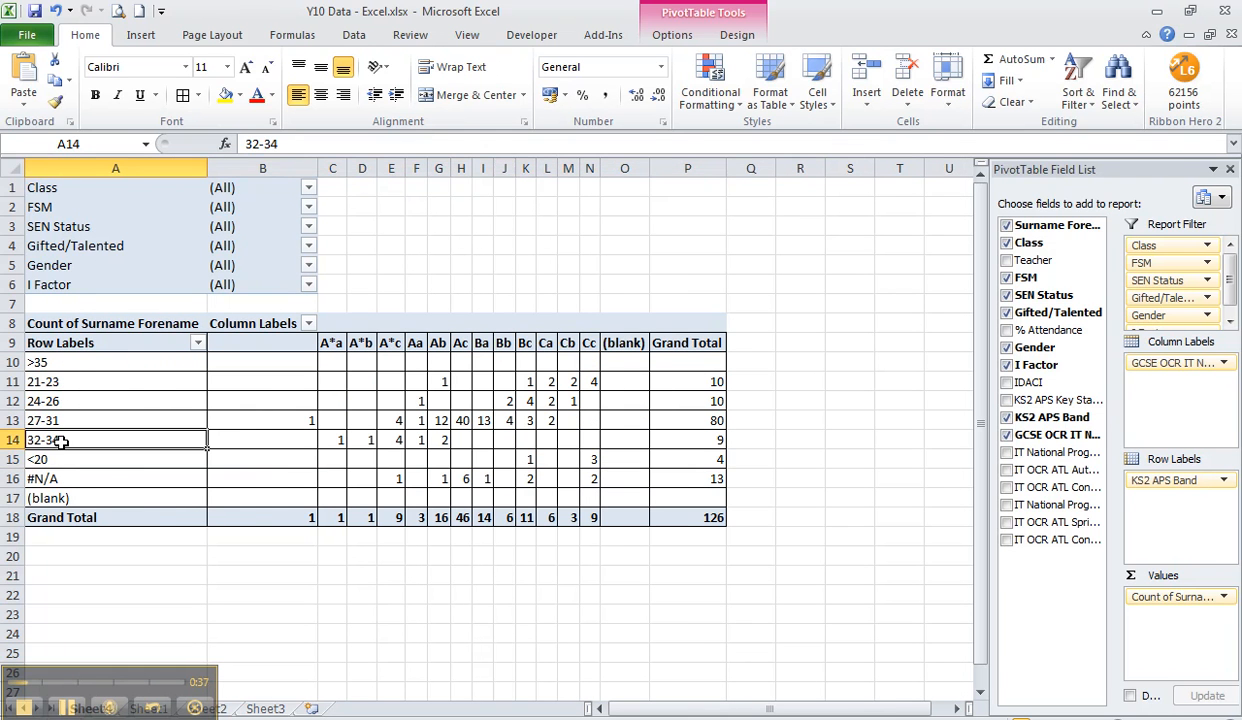
left_click_drag(68, 453, 70, 383)
left_click(605, 452)
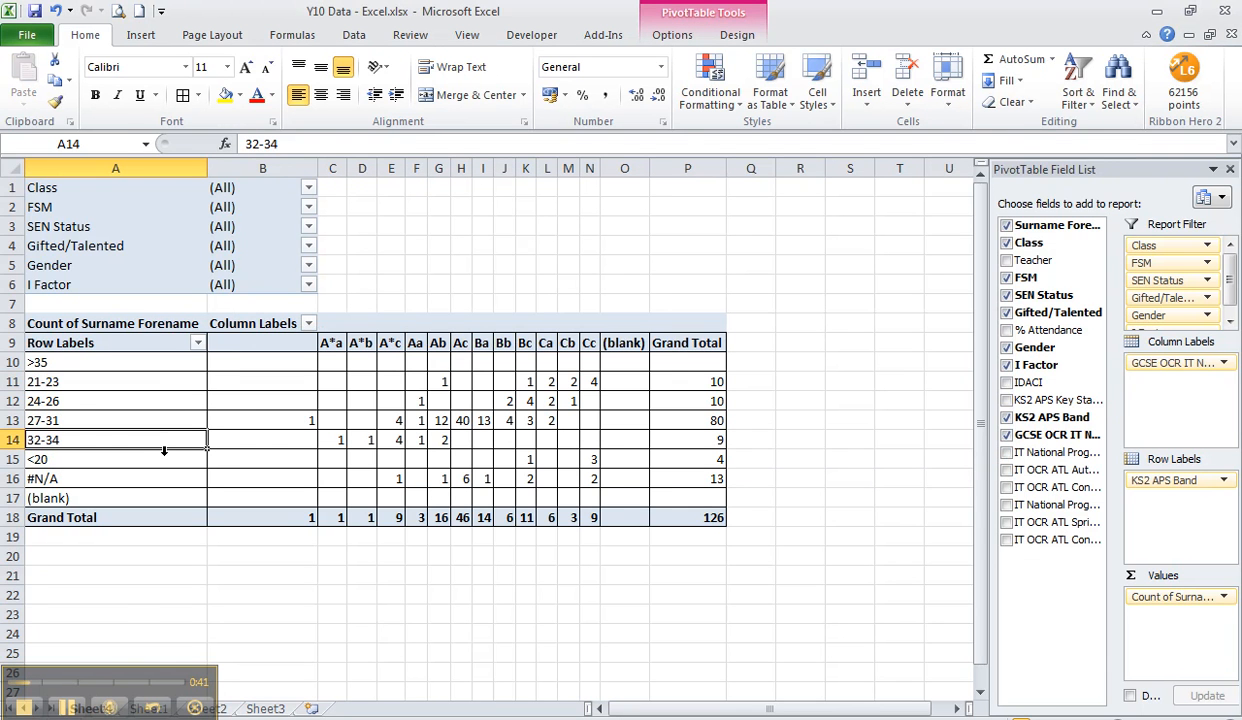
left_click_drag(153, 450, 150, 370)
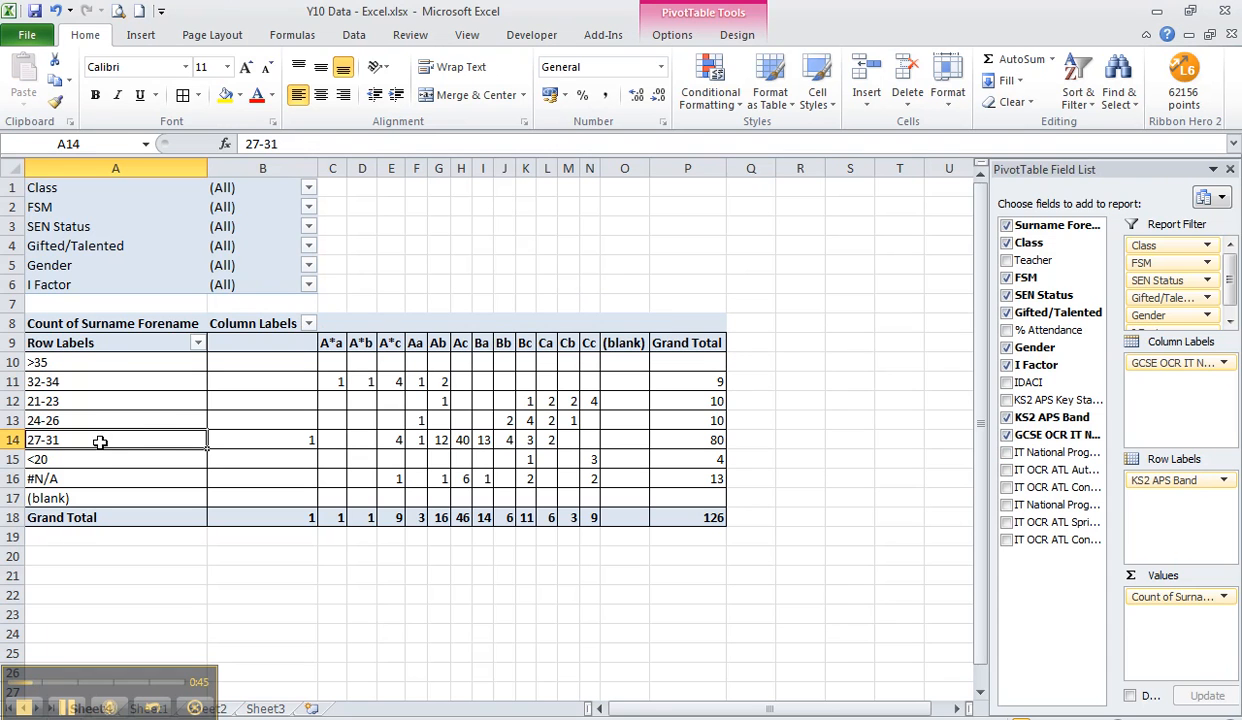
left_click_drag(103, 452, 107, 388)
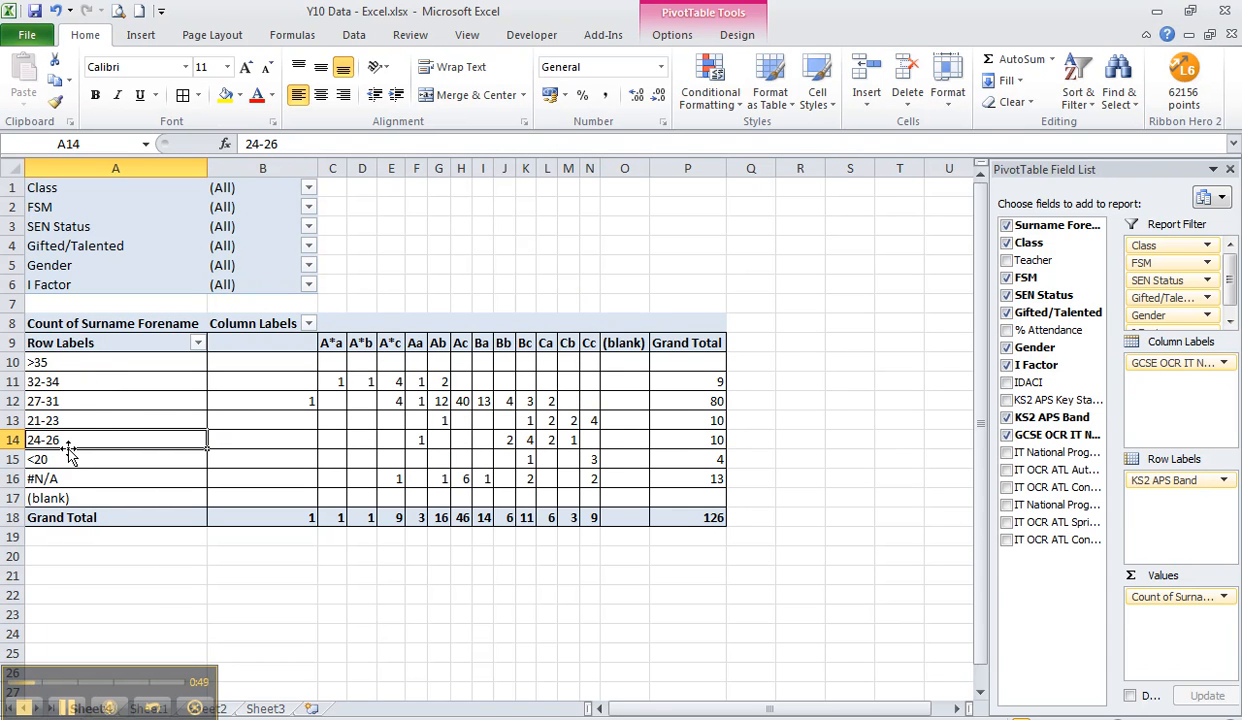
Swap the 21-23 and 24-26 rows so that 24-26 comes first.
left_click_drag(71, 457, 72, 428)
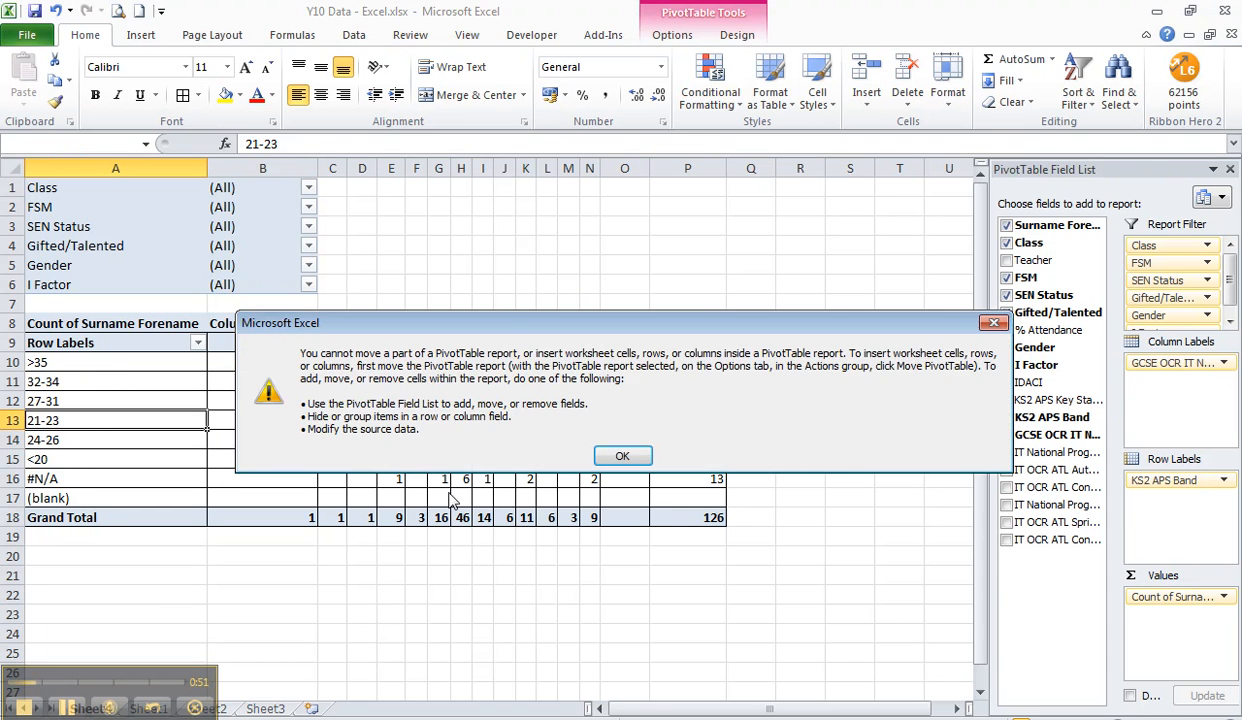
left_click(622, 456)
left_click_drag(184, 452, 185, 414)
left_click(178, 457)
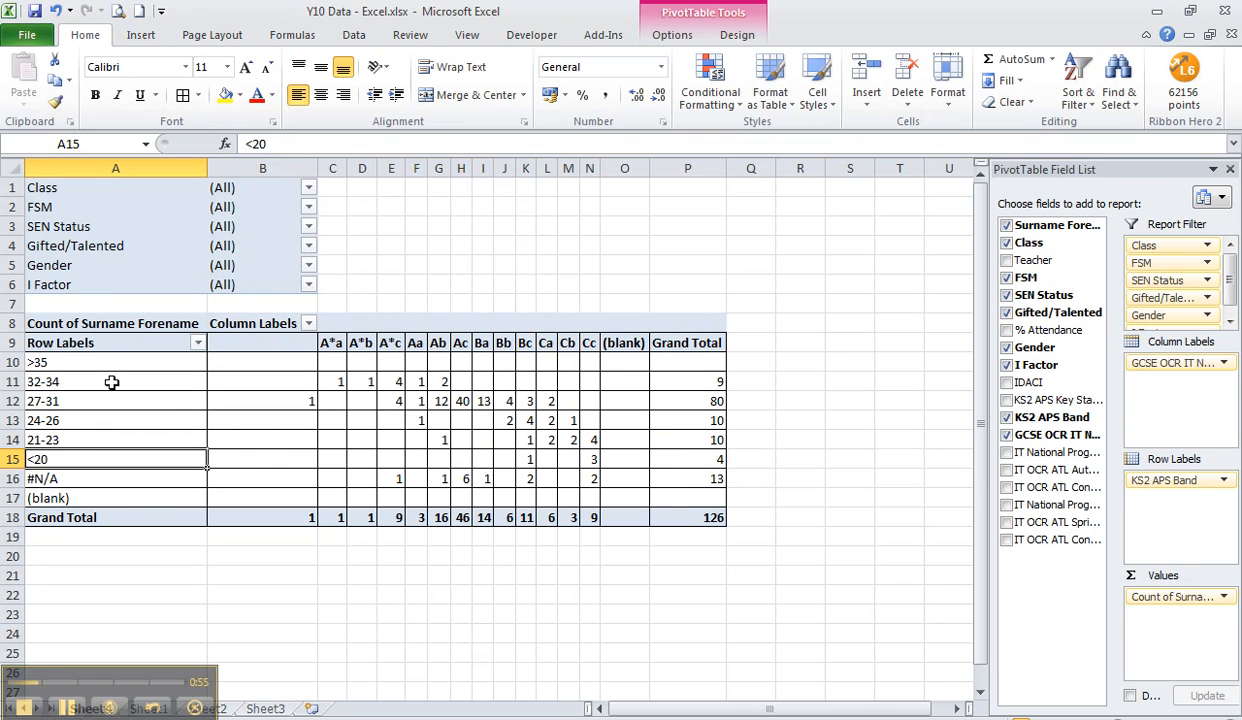
Move the Cc, Cb and Ca columns, in that order, to the front of the graded columns.
left_click(328, 342)
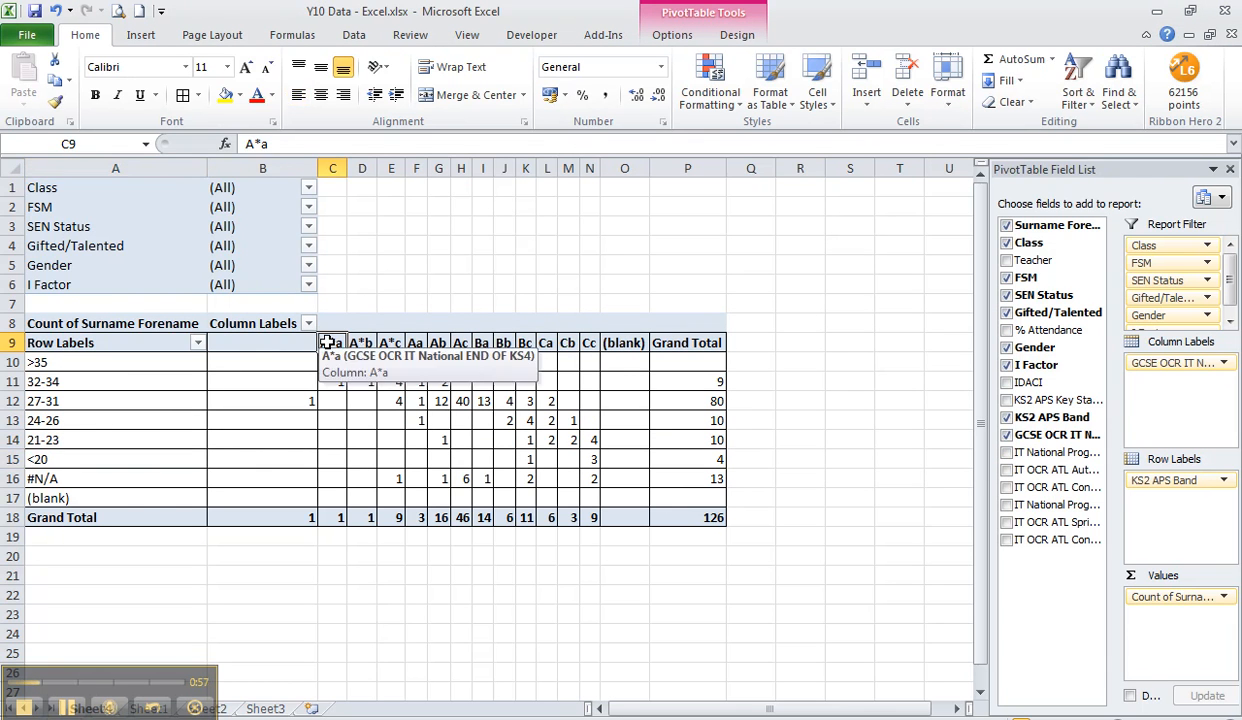
left_click(592, 345)
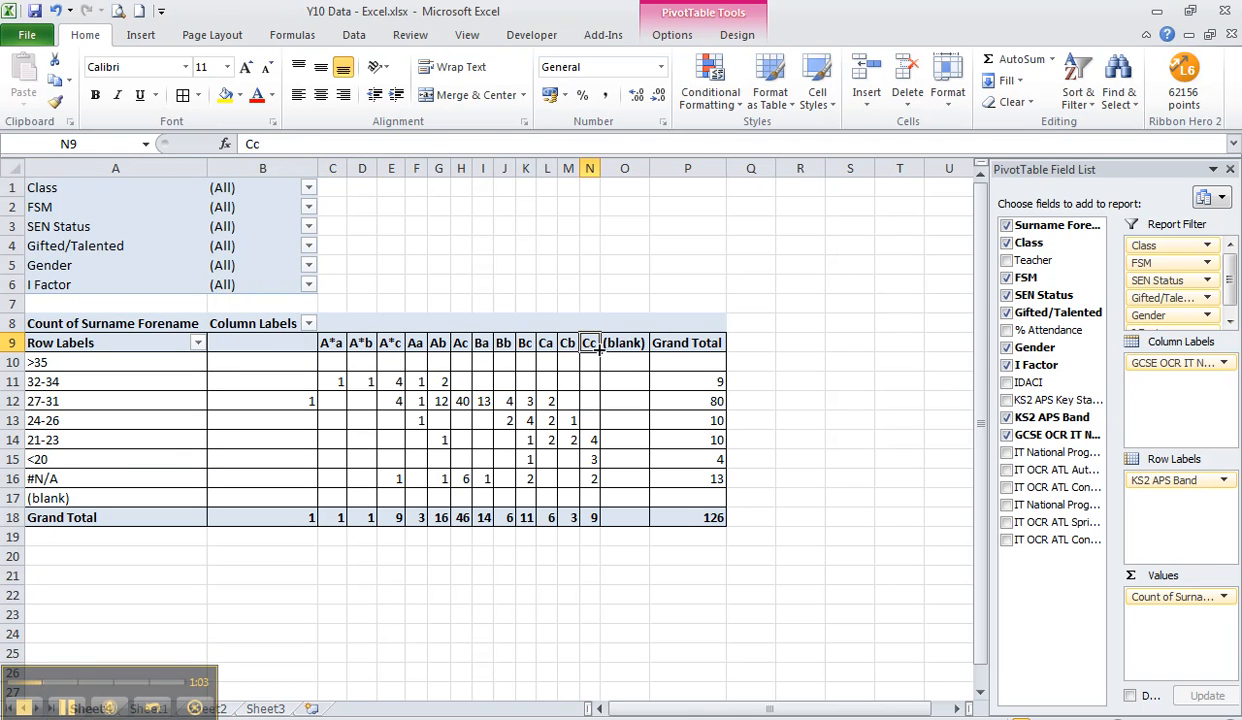
left_click_drag(598, 350, 324, 350)
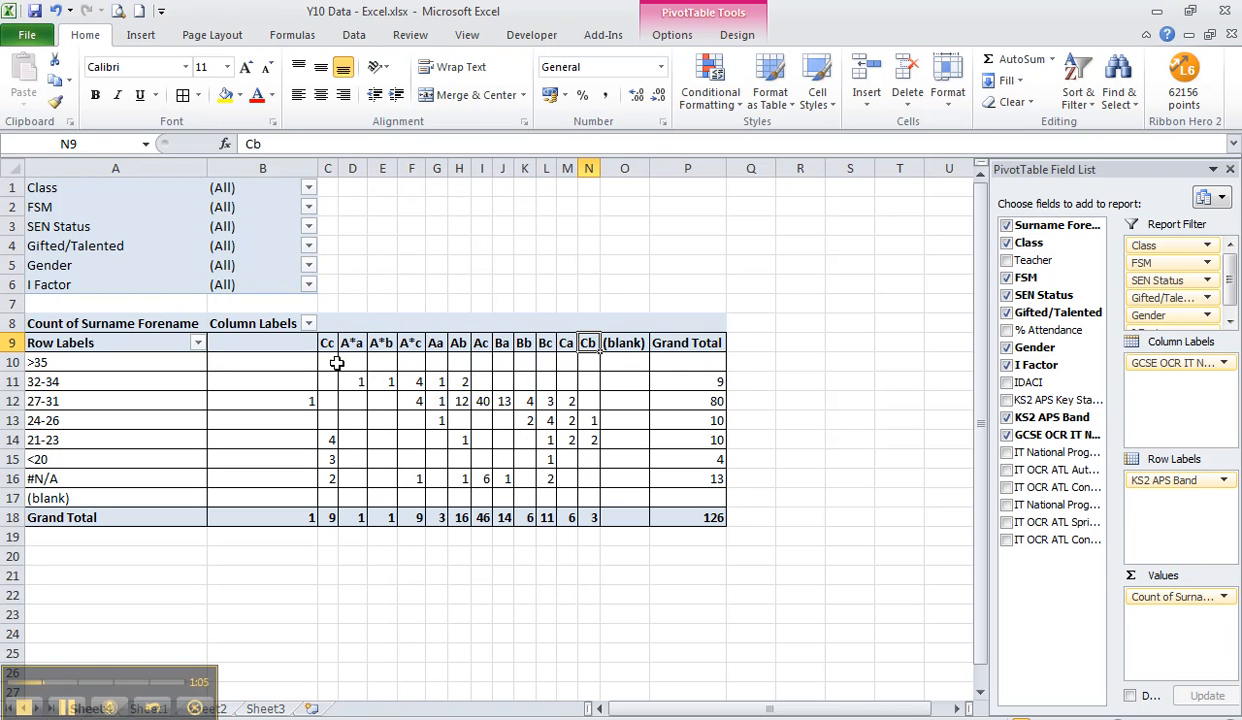
left_click_drag(600, 350, 338, 350)
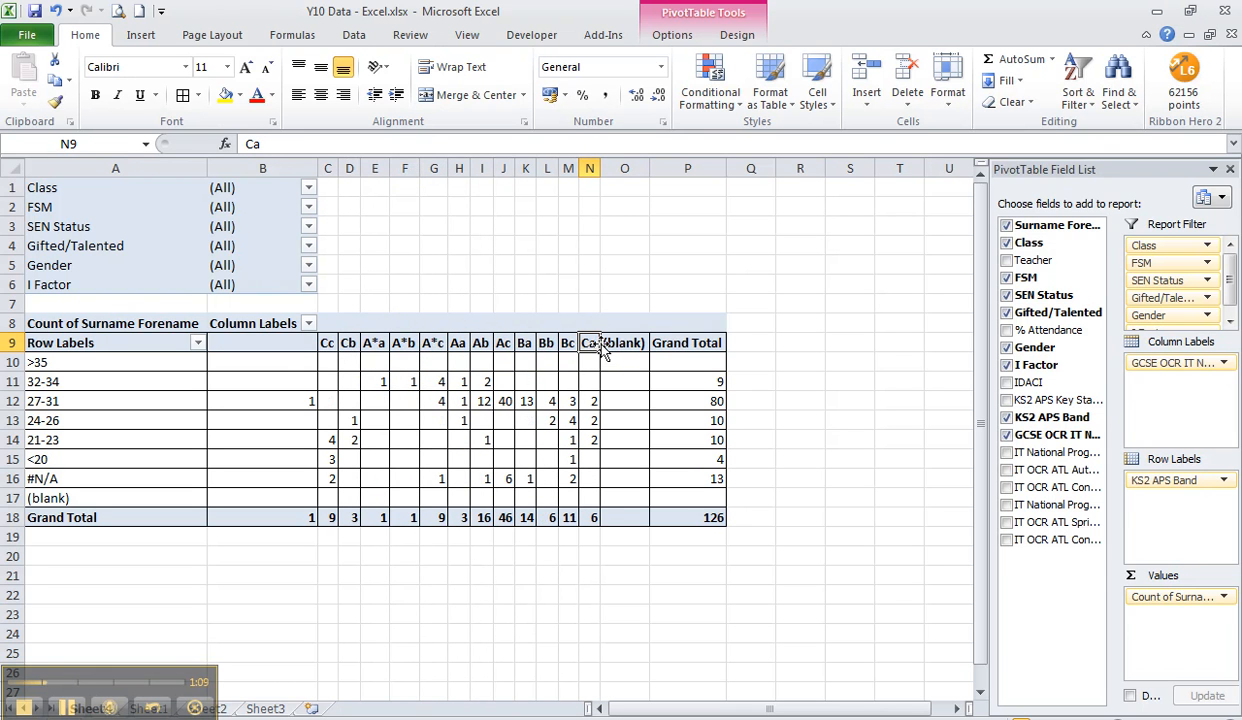
left_click_drag(600, 348, 362, 350)
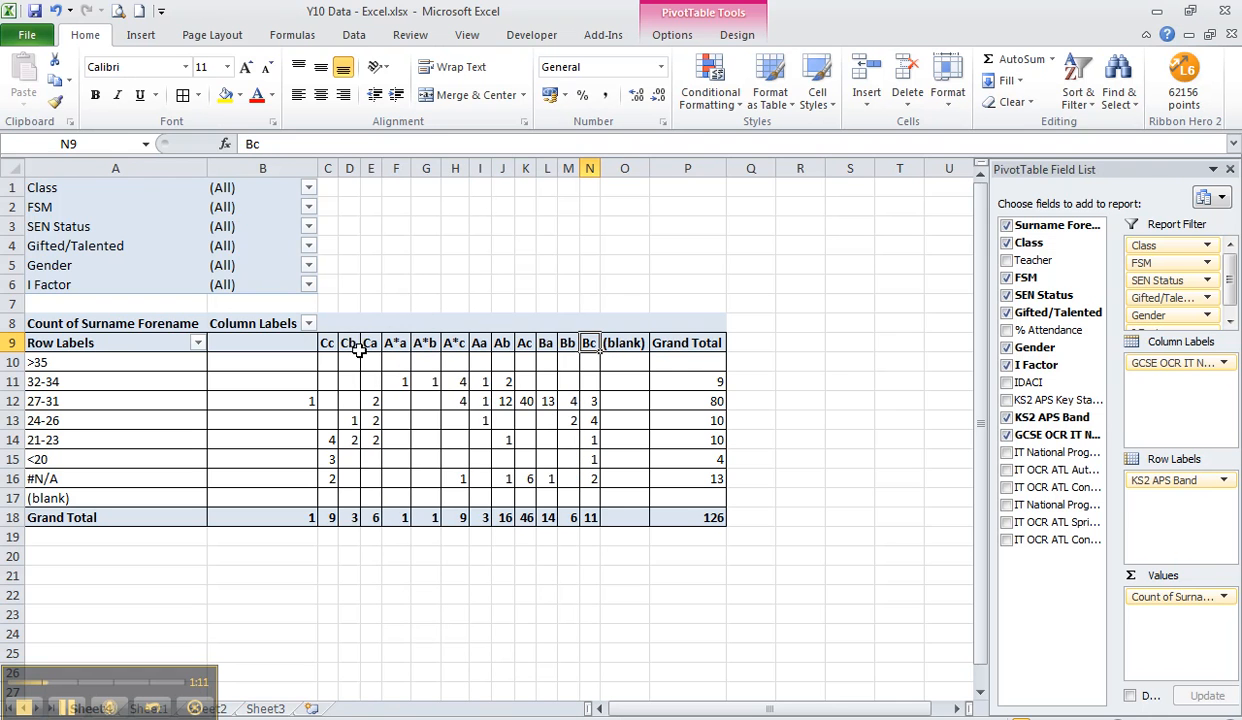
Place the Bc, Bb and Ba columns, in that order, directly after Ca.
left_click_drag(610, 348, 387, 347)
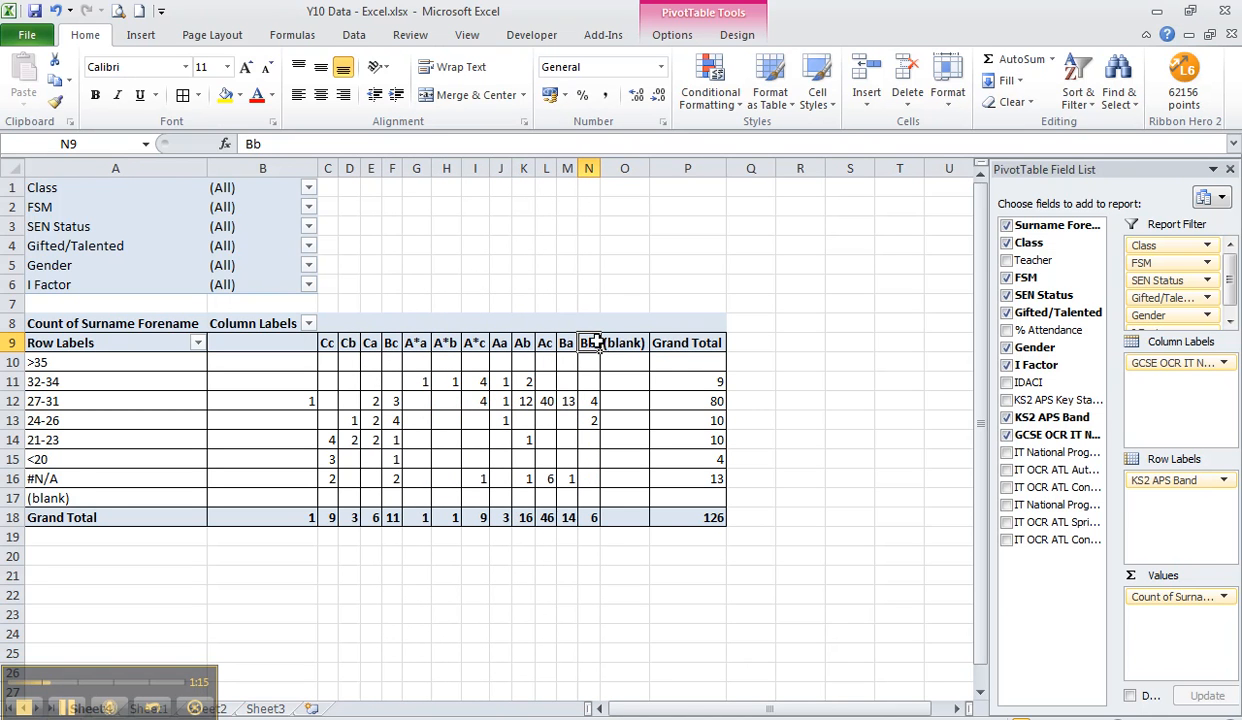
left_click_drag(600, 348, 404, 350)
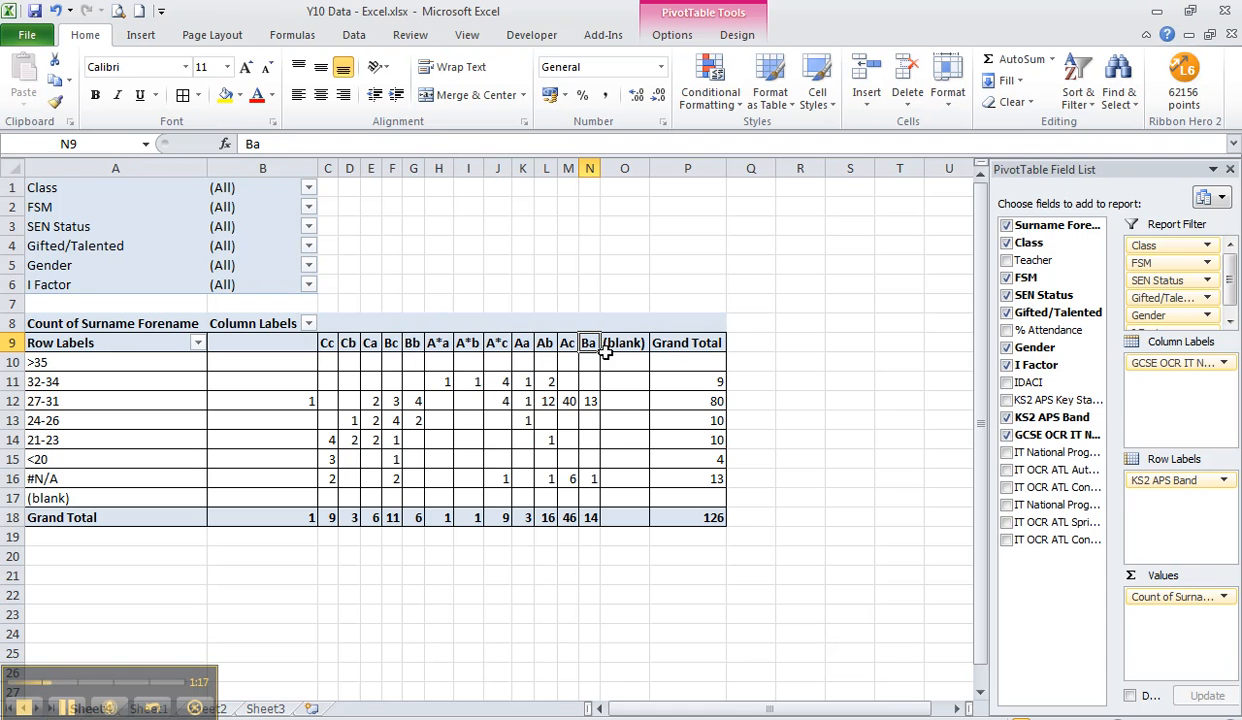
left_click_drag(598, 345, 420, 350)
Arrange the remaining grade columns after Ba in the order Ac, Ab, Aa, A*c, A*b, A*a.
left_click_drag(598, 345, 445, 352)
left_click_drag(600, 348, 478, 358)
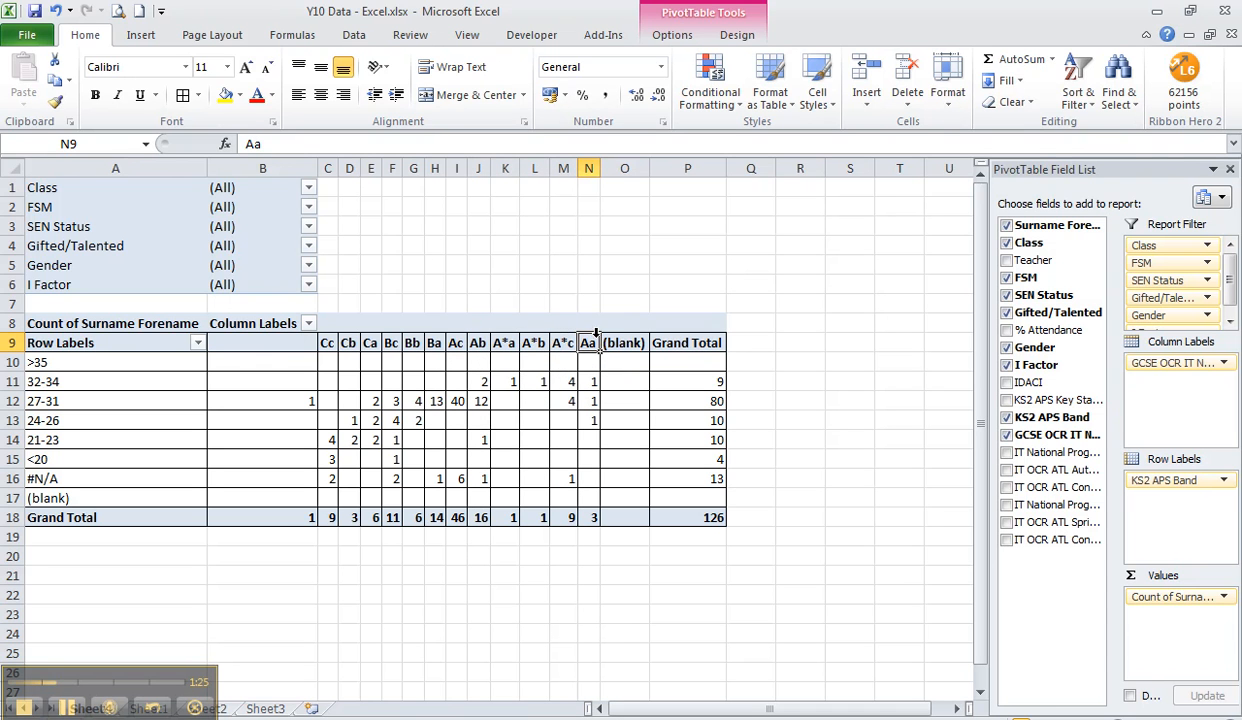
left_click_drag(601, 350, 490, 352)
left_click_drag(603, 352, 555, 352)
left_click(750, 420)
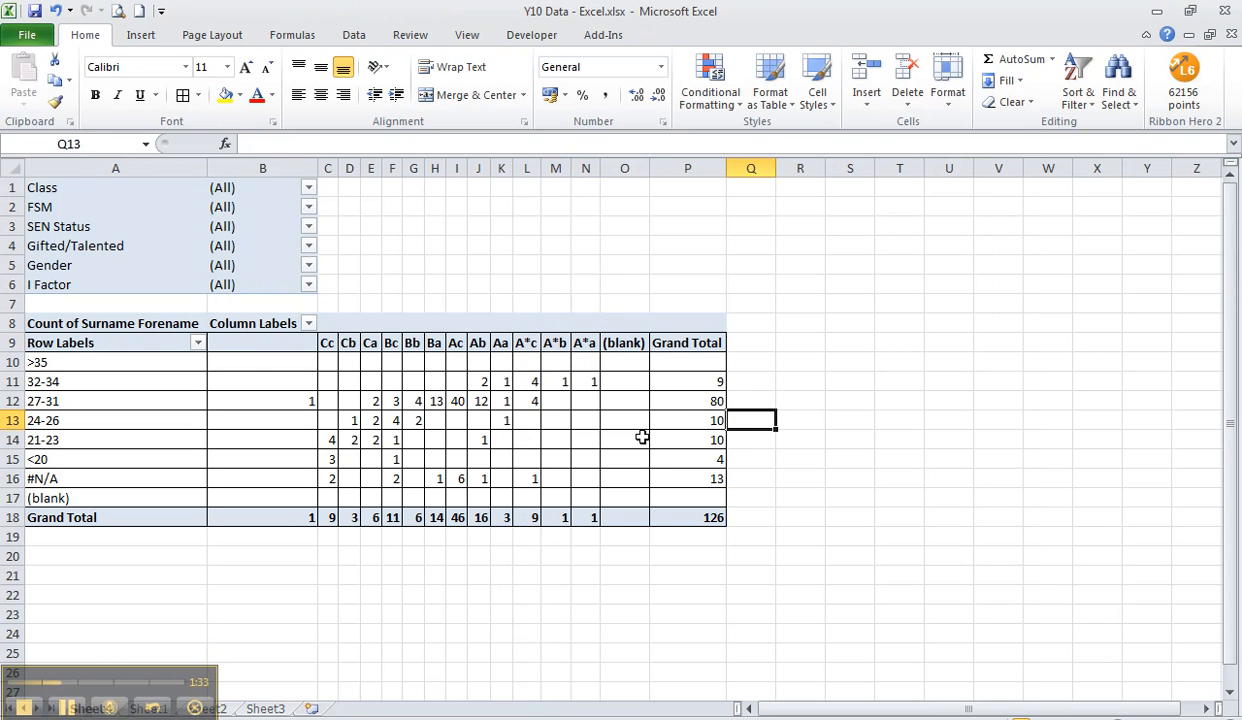
Centre the pivot table cells A9:P18 horizontally and vertically and enlarge their font to size 16.
left_click_drag(84, 340, 661, 491)
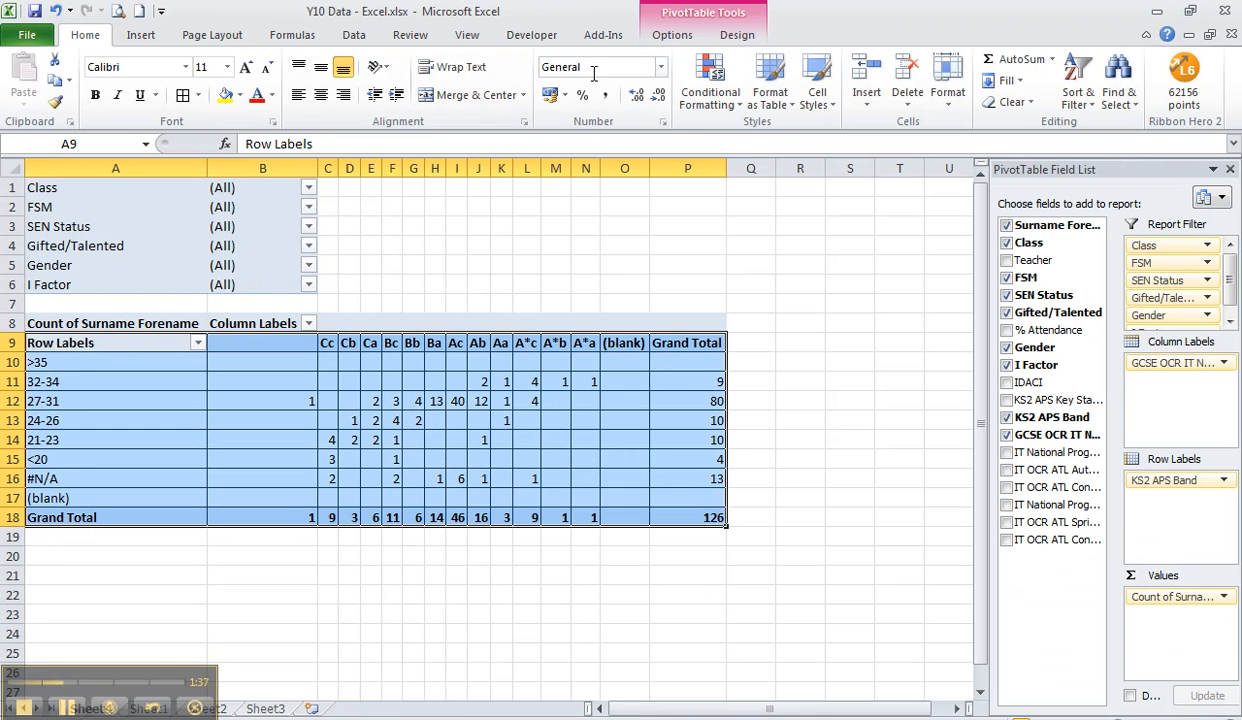
left_click(321, 67)
left_click(321, 95)
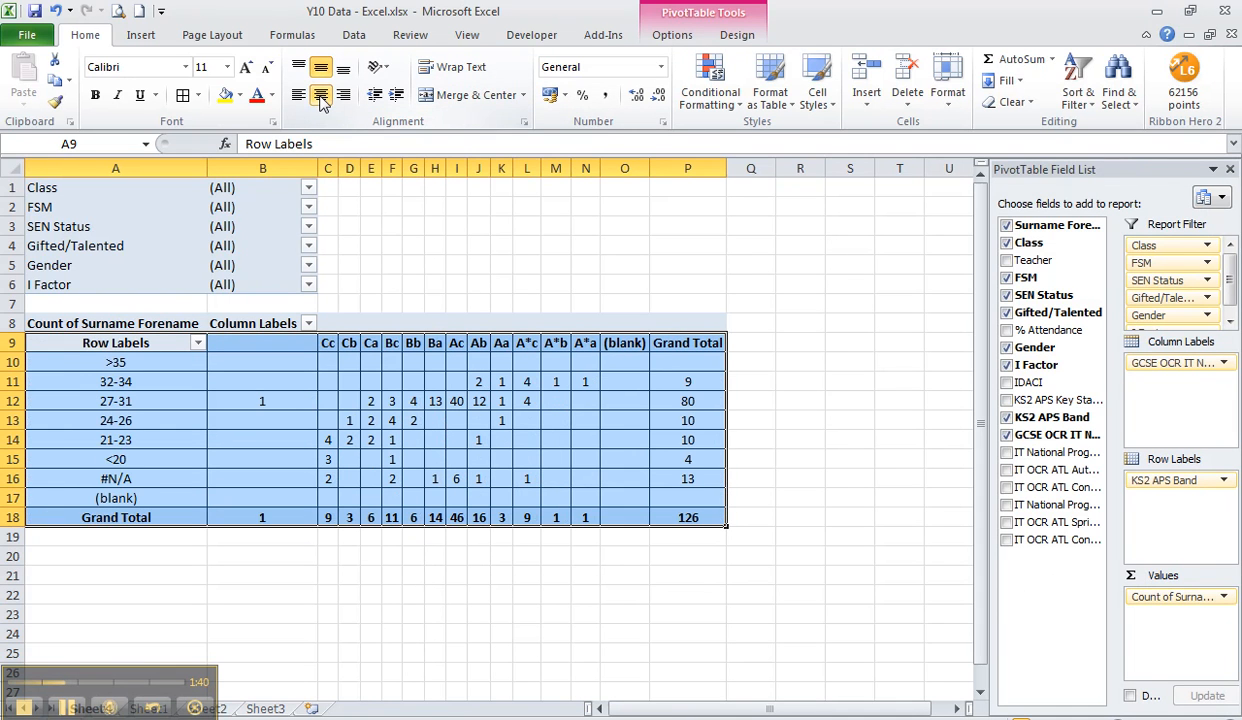
left_click(246, 68)
left_click(246, 68)
left_click(246, 68)
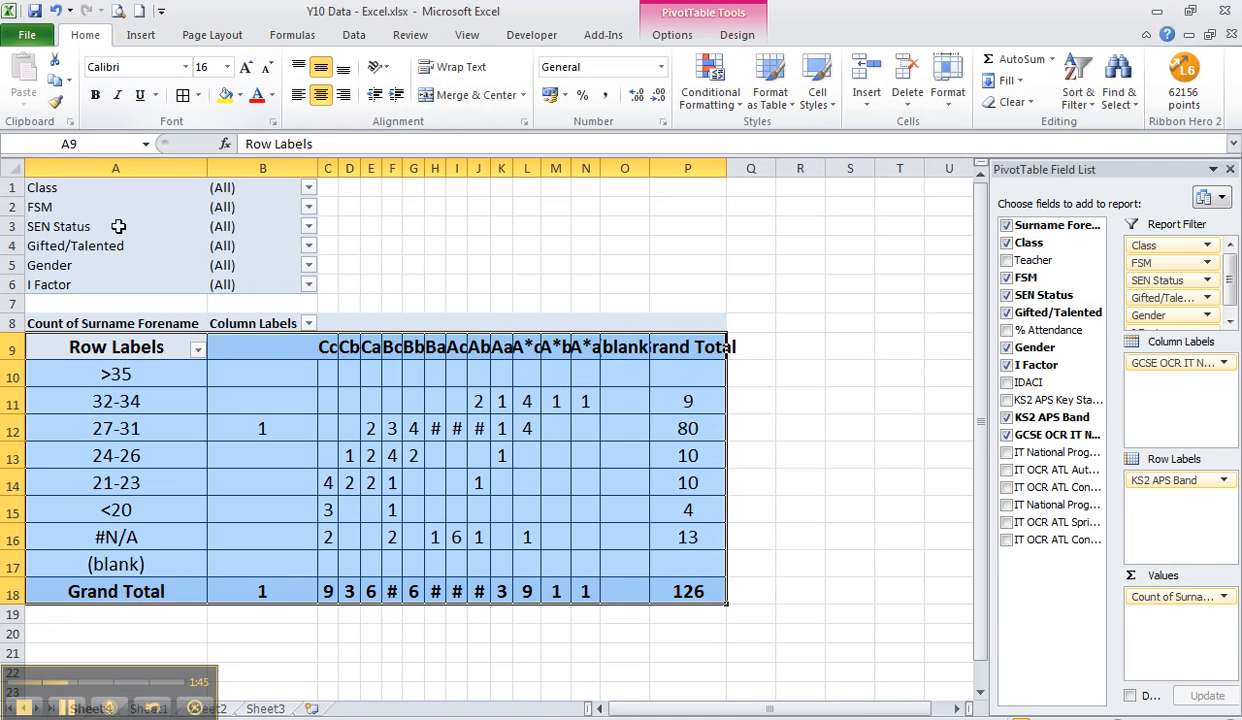
Resize all worksheet columns to one equal width that keeps the enlarged counts readable and columns A to P in view.
left_click(19, 171)
left_click_drag(206, 167, 184, 165)
left_click_drag(347, 165, 284, 170)
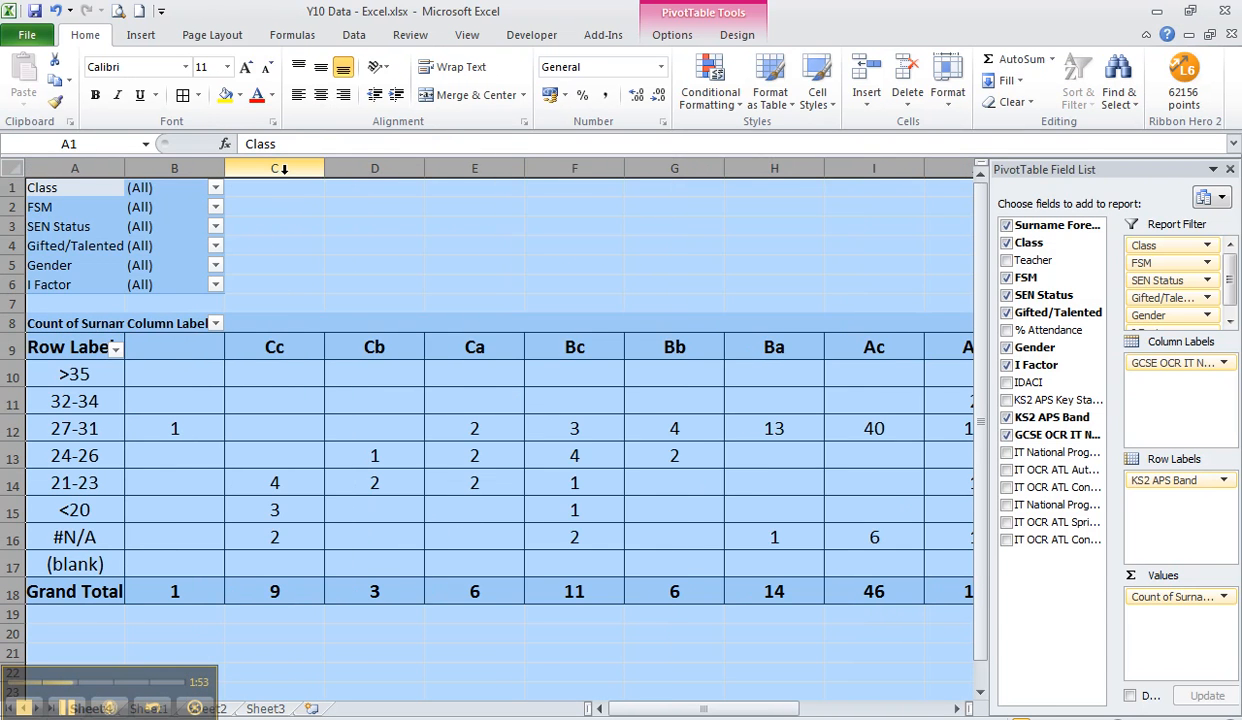
left_click(300, 245)
left_click(338, 376)
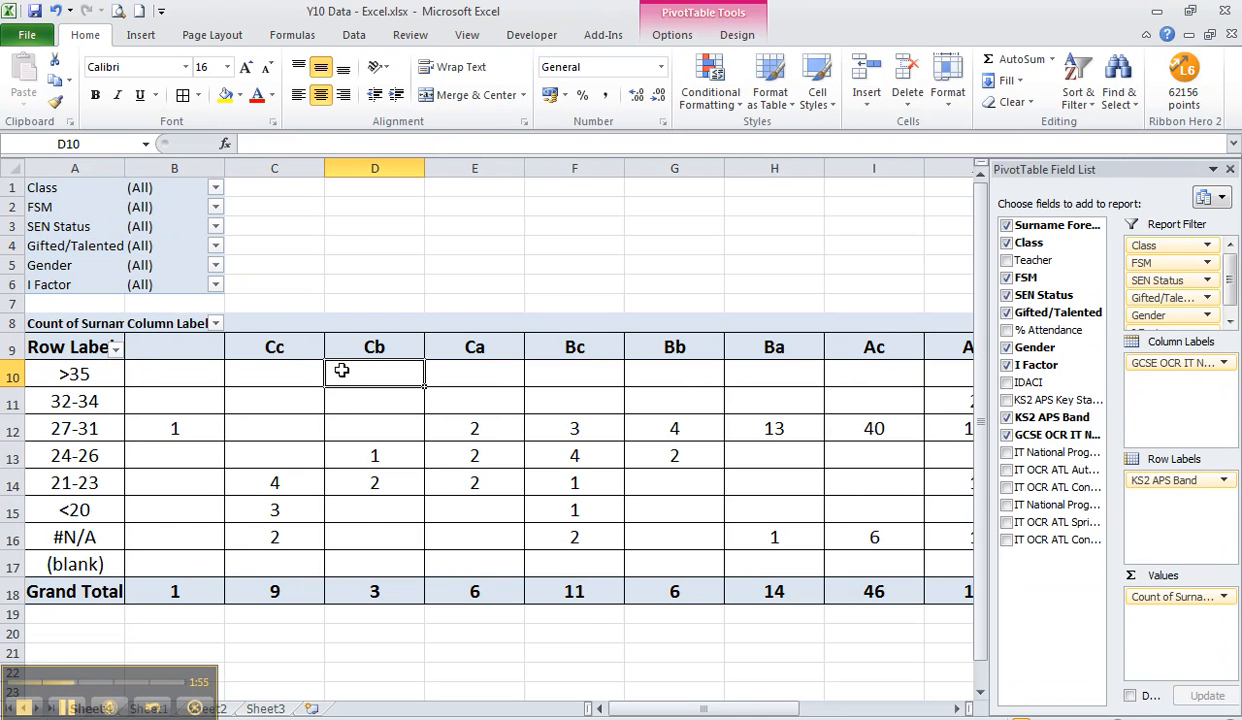
left_click(12, 166)
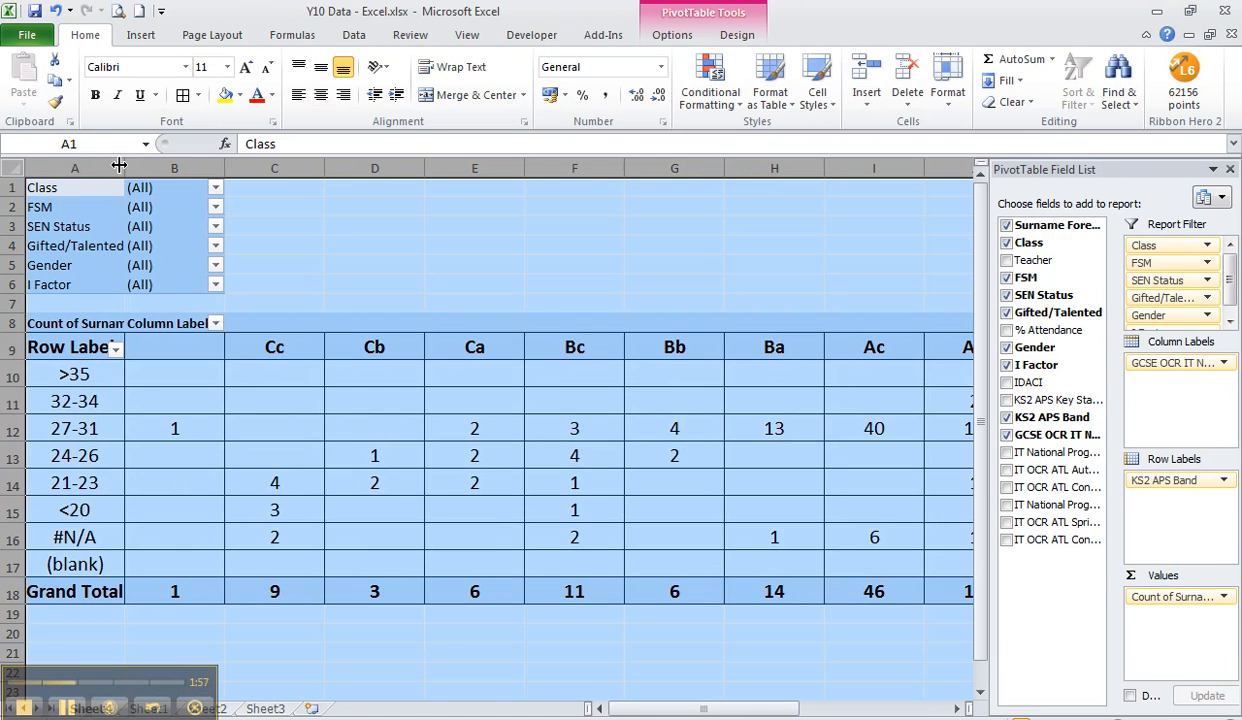
left_click_drag(324, 166, 299, 166)
left_click(341, 277)
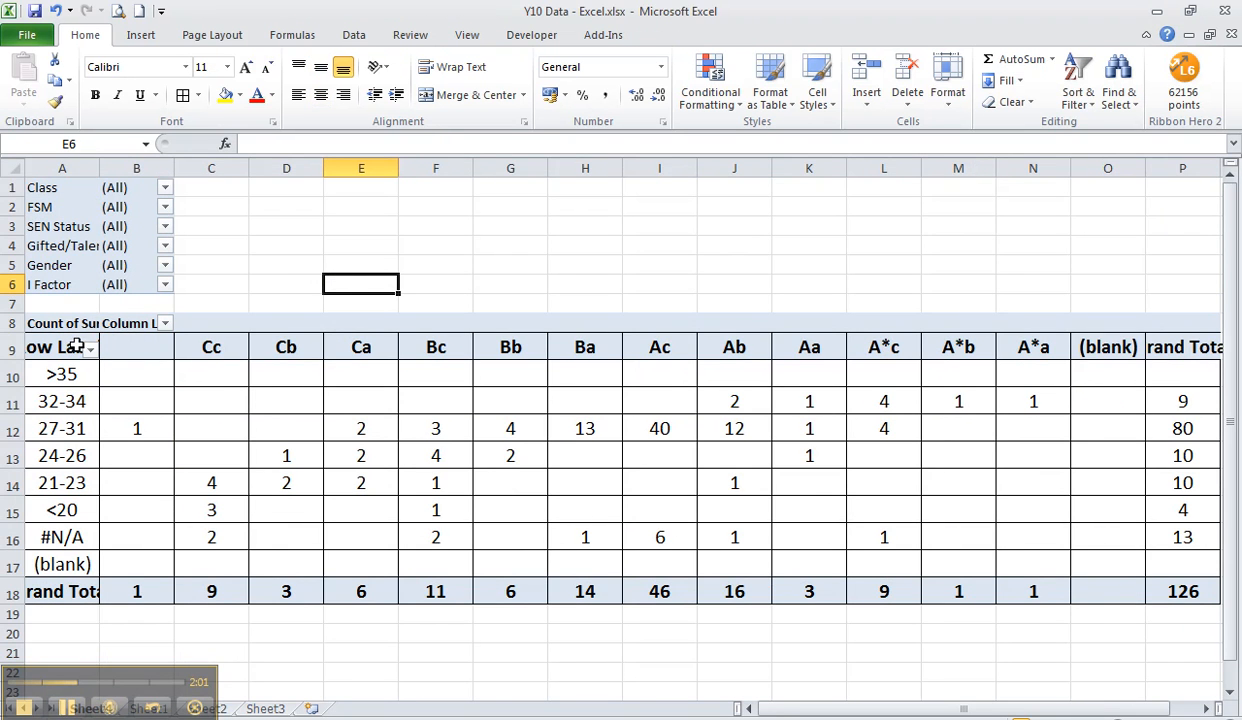
Widen column A until the Grand Total row label fits.
left_click(75, 168)
left_click_drag(100, 166, 138, 168)
left_click(400, 374)
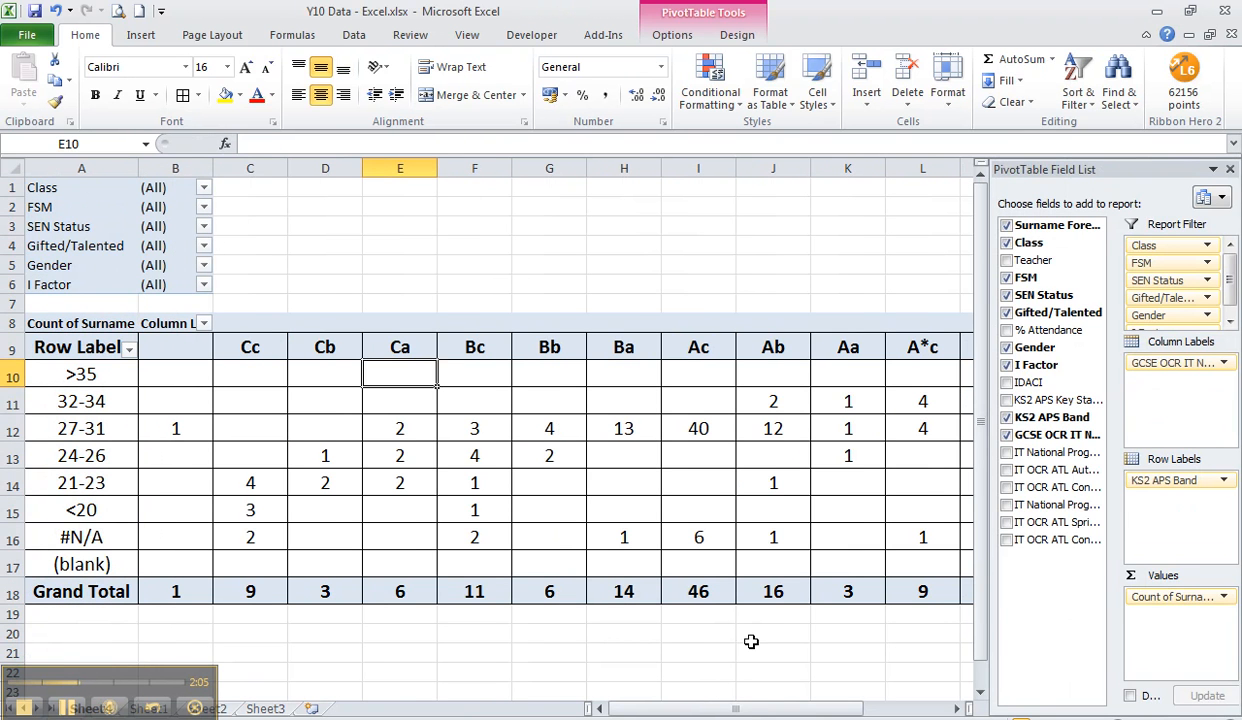
left_click(763, 634)
left_click_drag(986, 711, 965, 698)
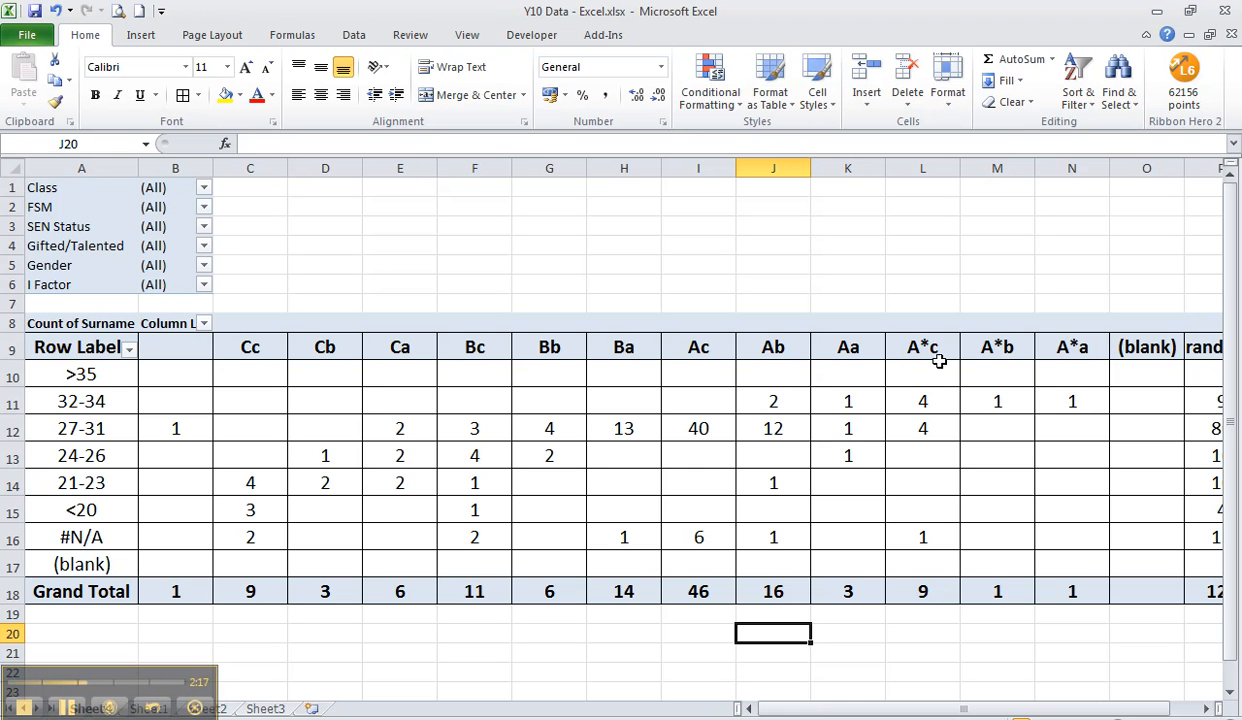
Fill the A*c to A*a cells of the >35 row with the standard light green colour.
left_click(911, 374)
left_click_drag(911, 374, 1058, 379)
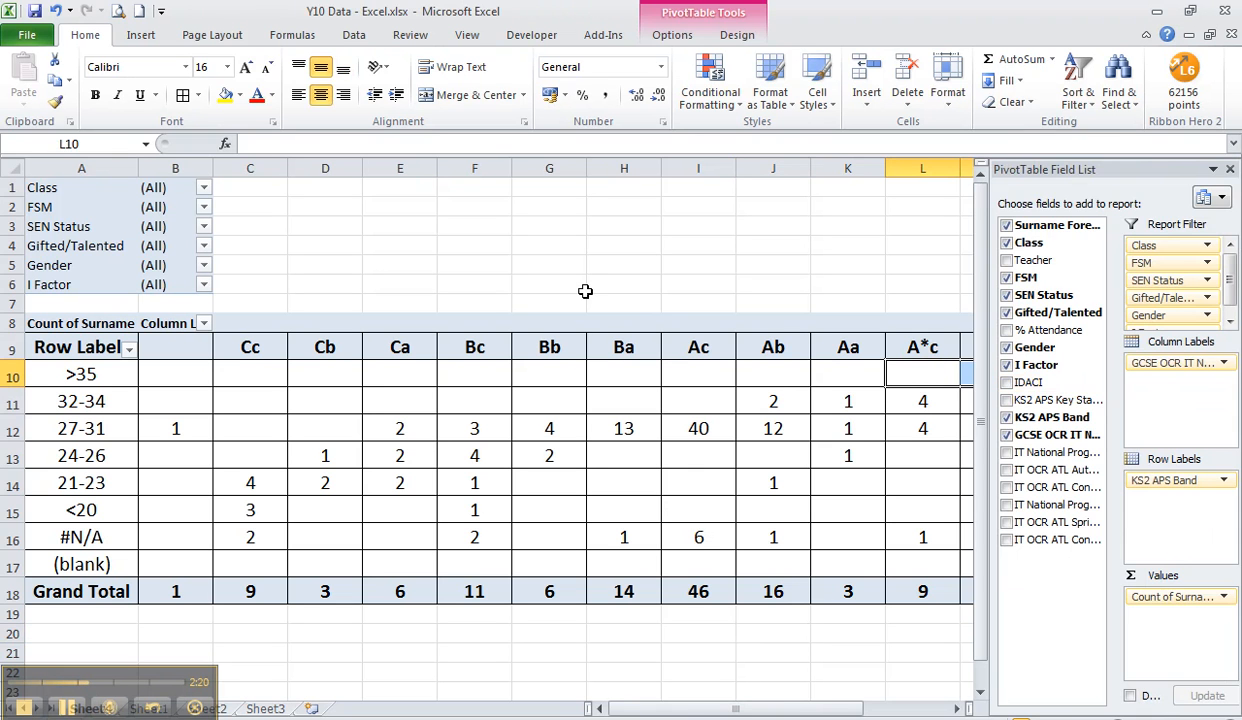
left_click(240, 95)
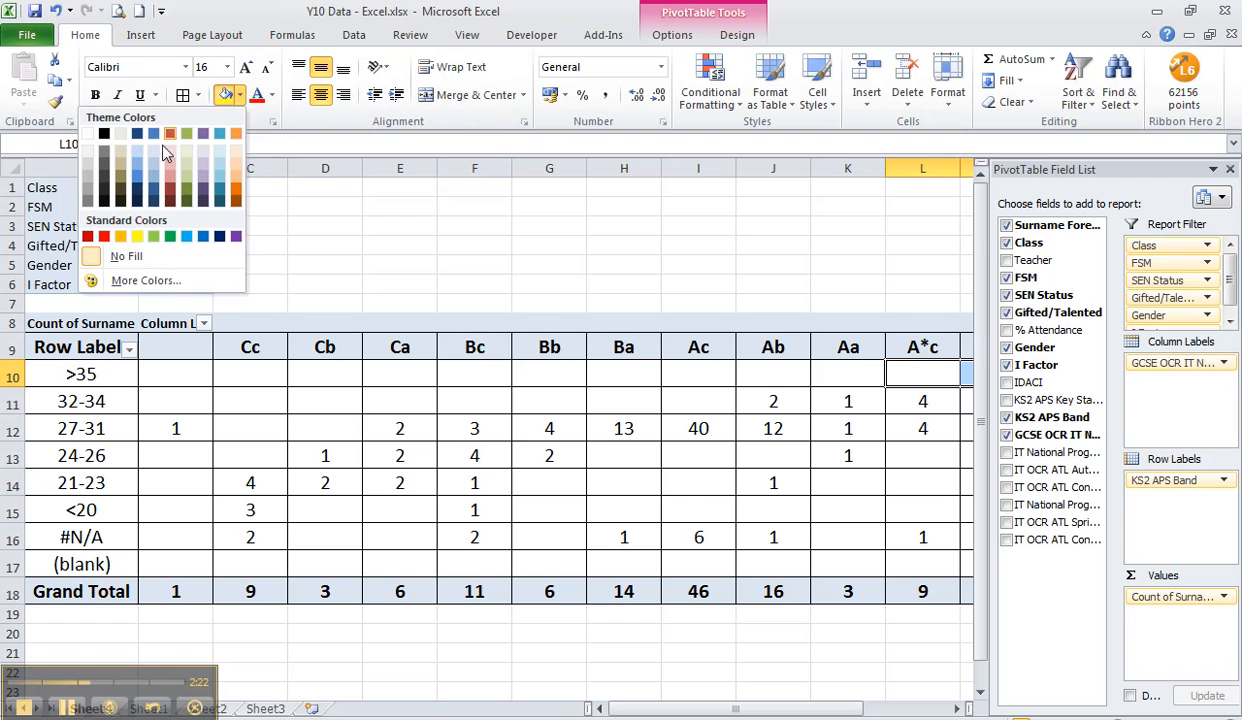
left_click(154, 237)
Fill the Ac to Aa cells of the 32-34 row and the Bc to Ba cells of the 27-31 row light green.
left_click_drag(849, 402, 698, 402)
left_click(226, 95)
left_click_drag(615, 425, 457, 430)
left_click(224, 94)
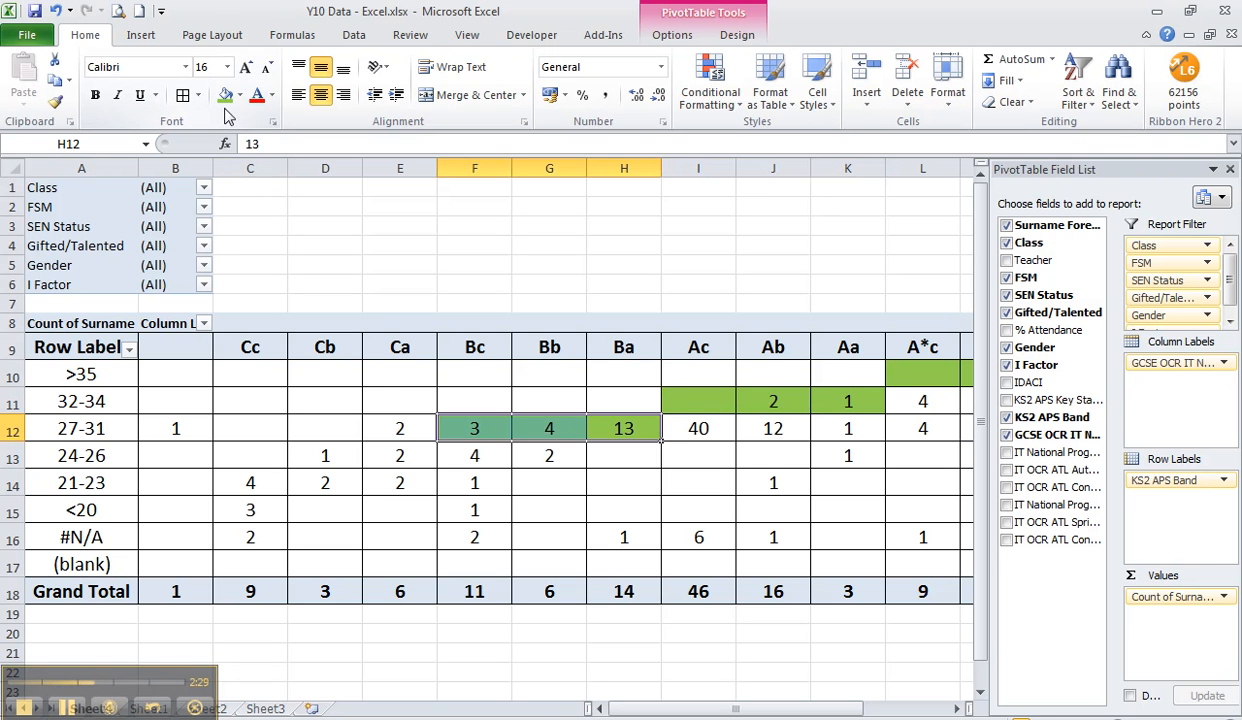
Fill the 24-26 row's Cc to Ca cells light green and its Bc to Ba cells yellow.
left_click_drag(402, 455, 256, 452)
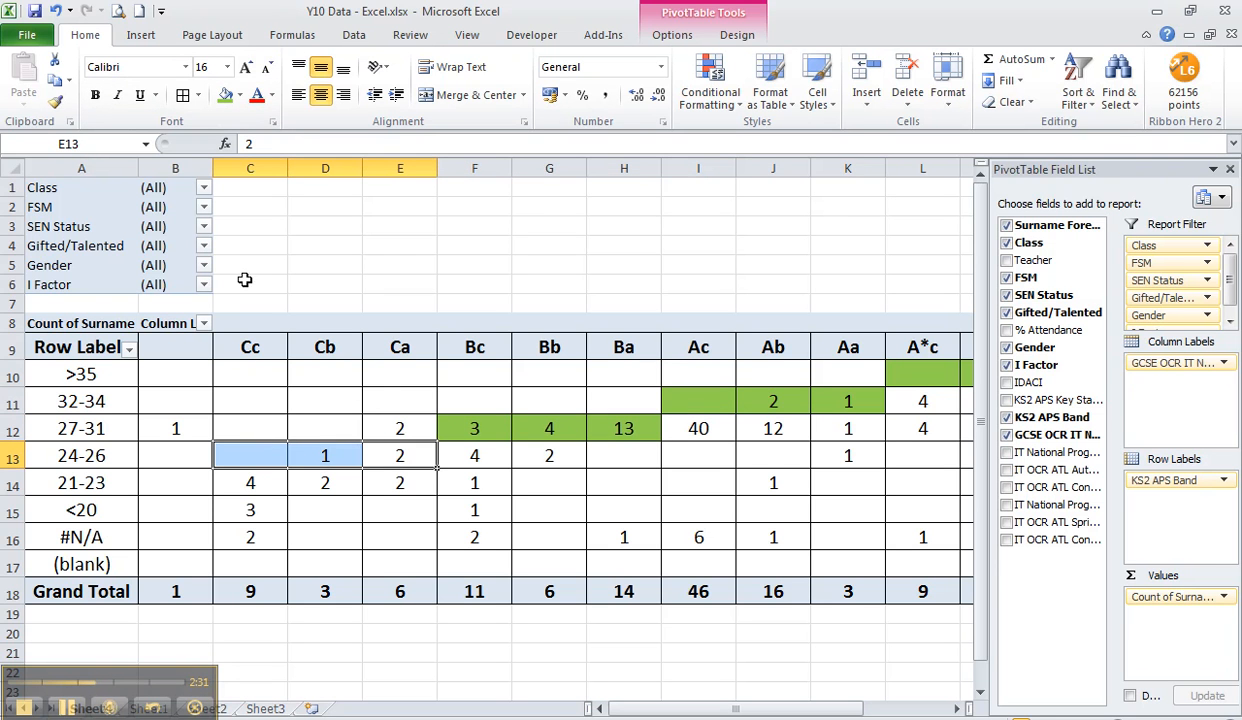
left_click(224, 95)
left_click_drag(462, 450, 590, 440)
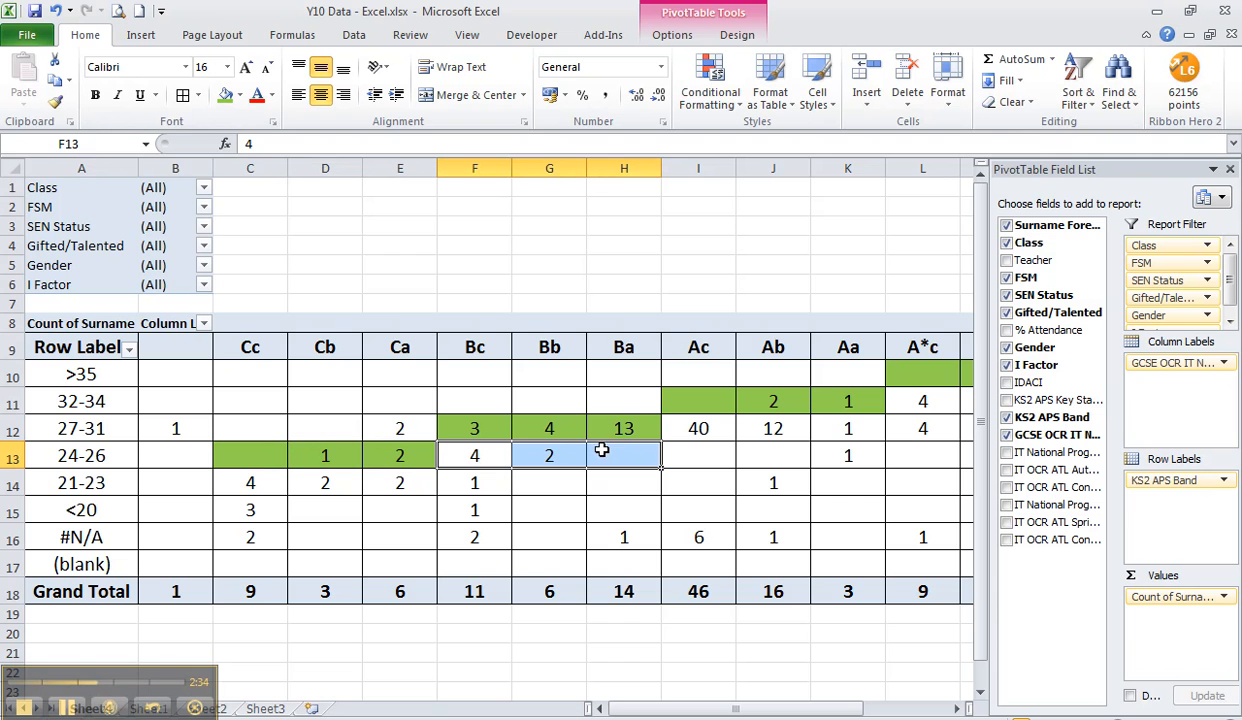
left_click(240, 95)
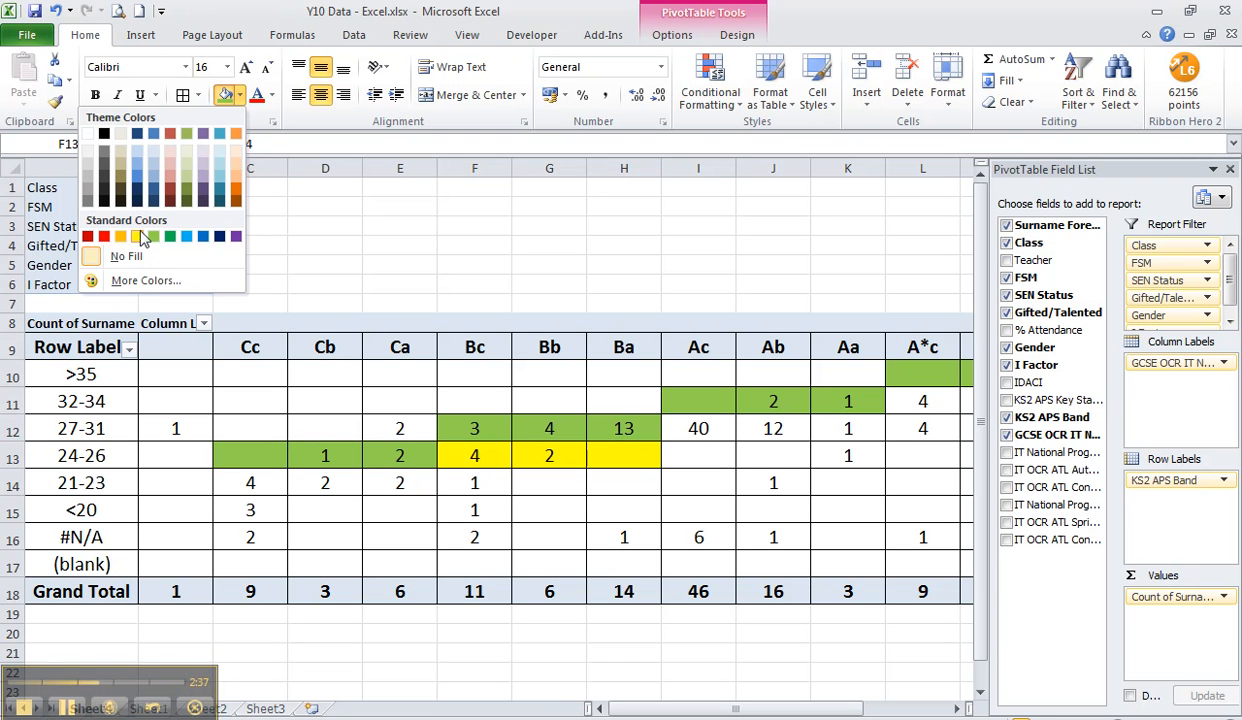
left_click(700, 428)
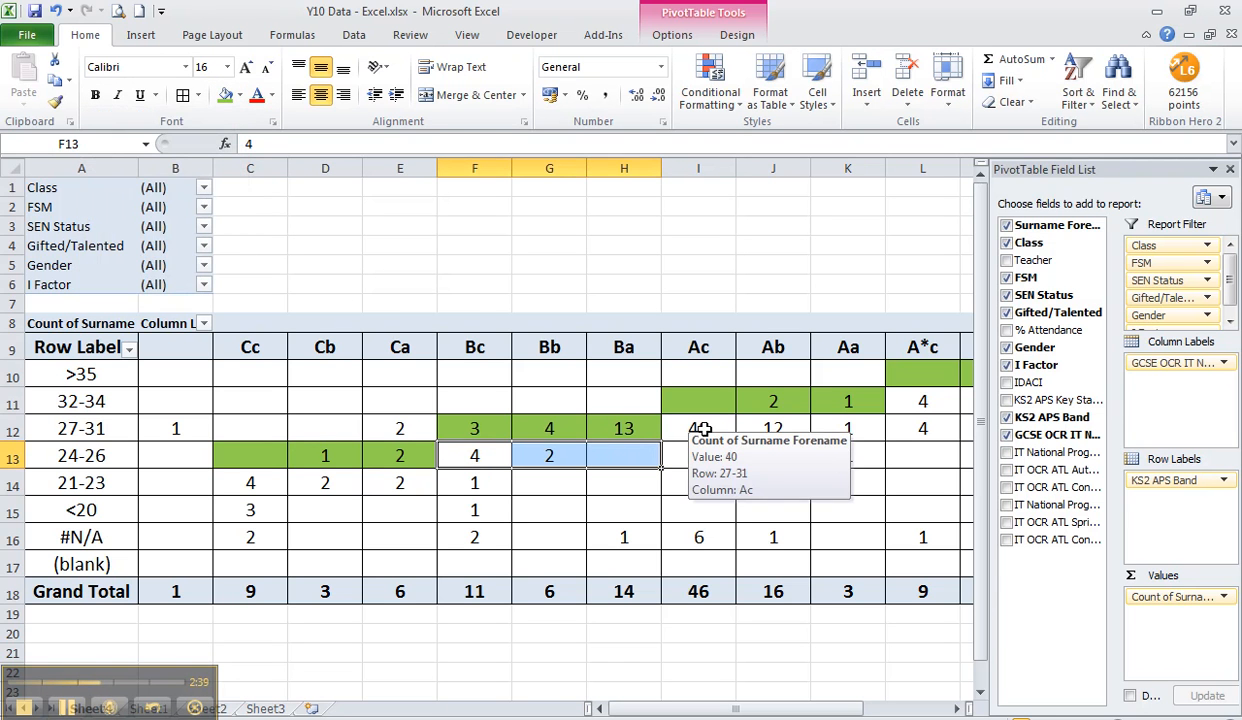
left_click_drag(476, 455, 622, 455)
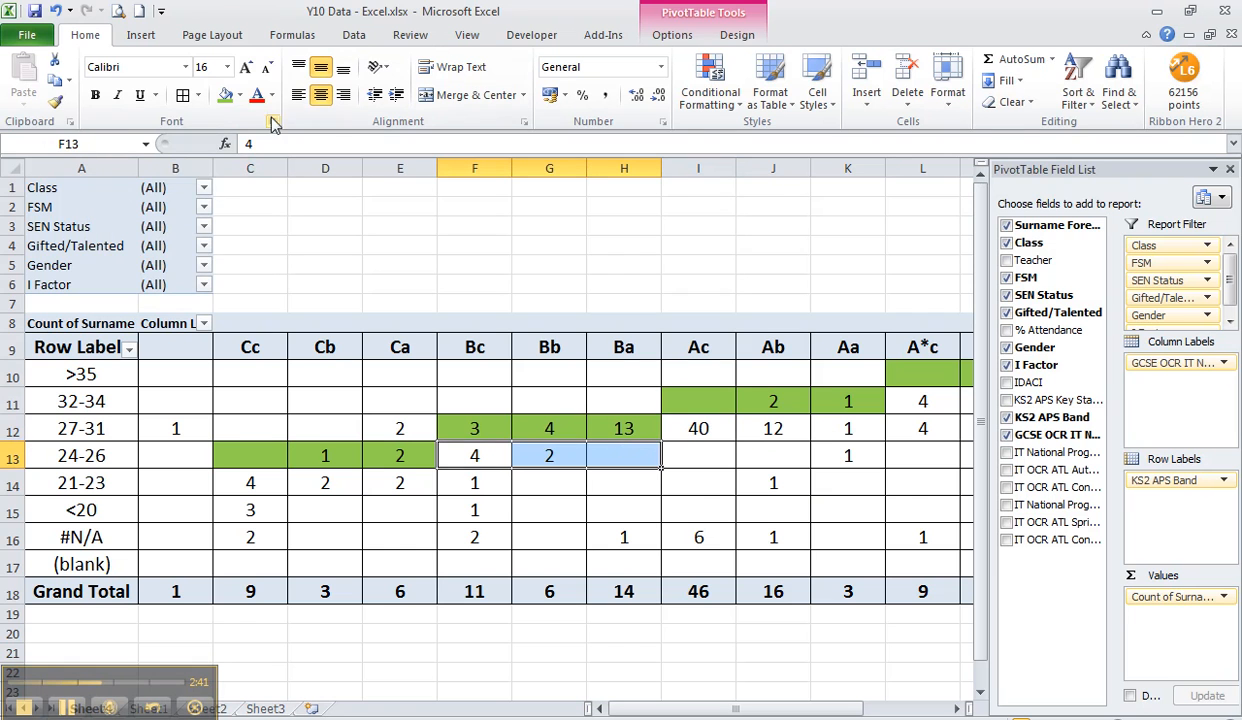
left_click(241, 95)
left_click(142, 238)
Fill the Ac to Aa cells of the 27-31 row and the A*c to A*a cells of the 32-34 row yellow.
left_click(708, 428)
left_click_drag(708, 428, 848, 428)
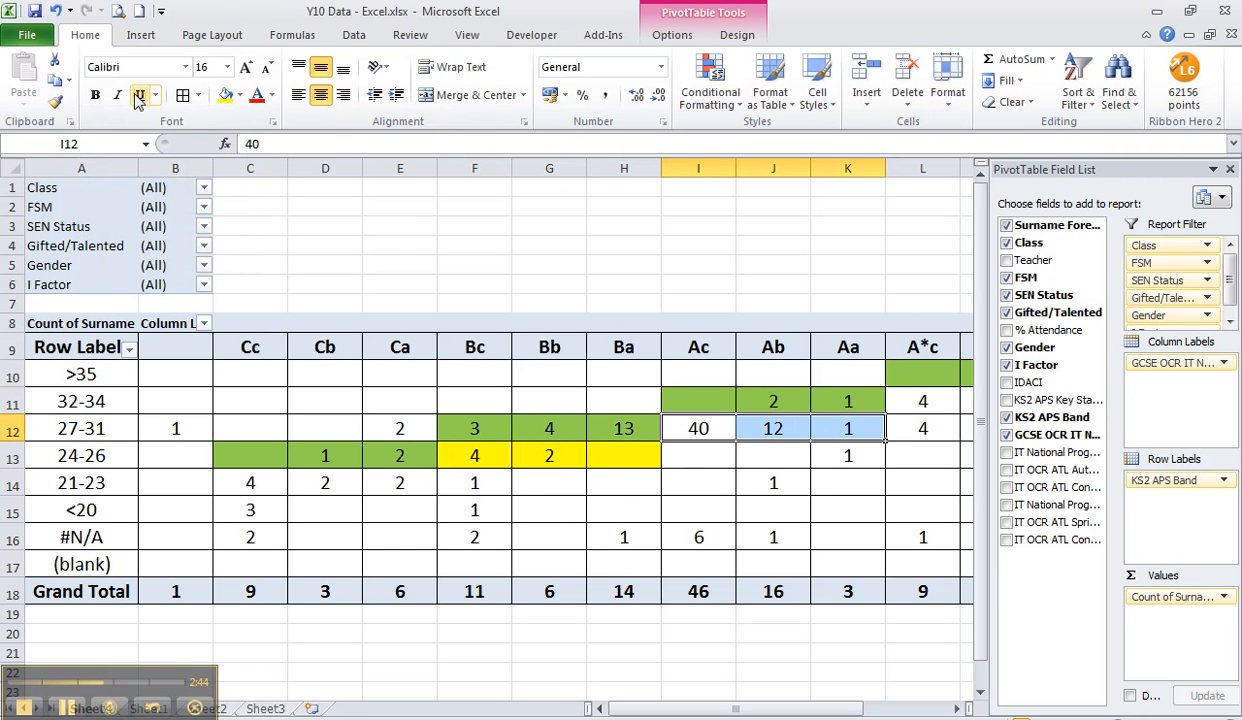
left_click(226, 95)
left_click_drag(735, 709, 800, 709)
left_click_drag(668, 409, 805, 401)
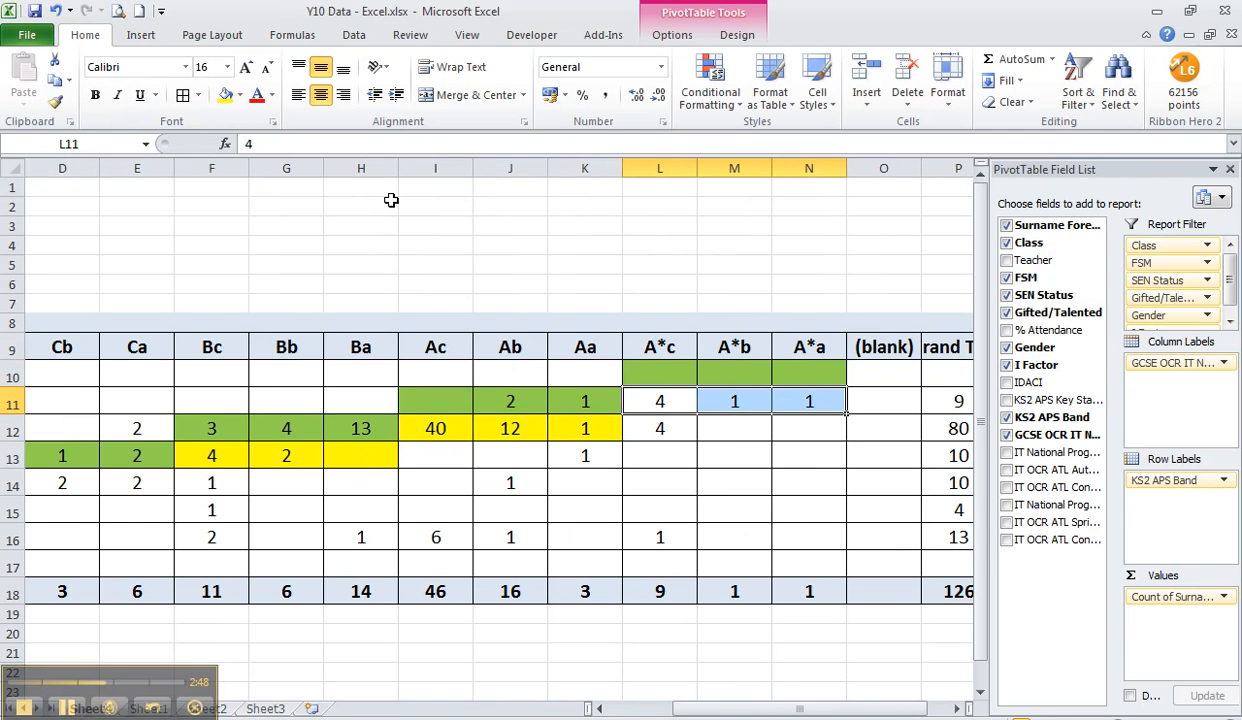
left_click(226, 95)
left_click(428, 247)
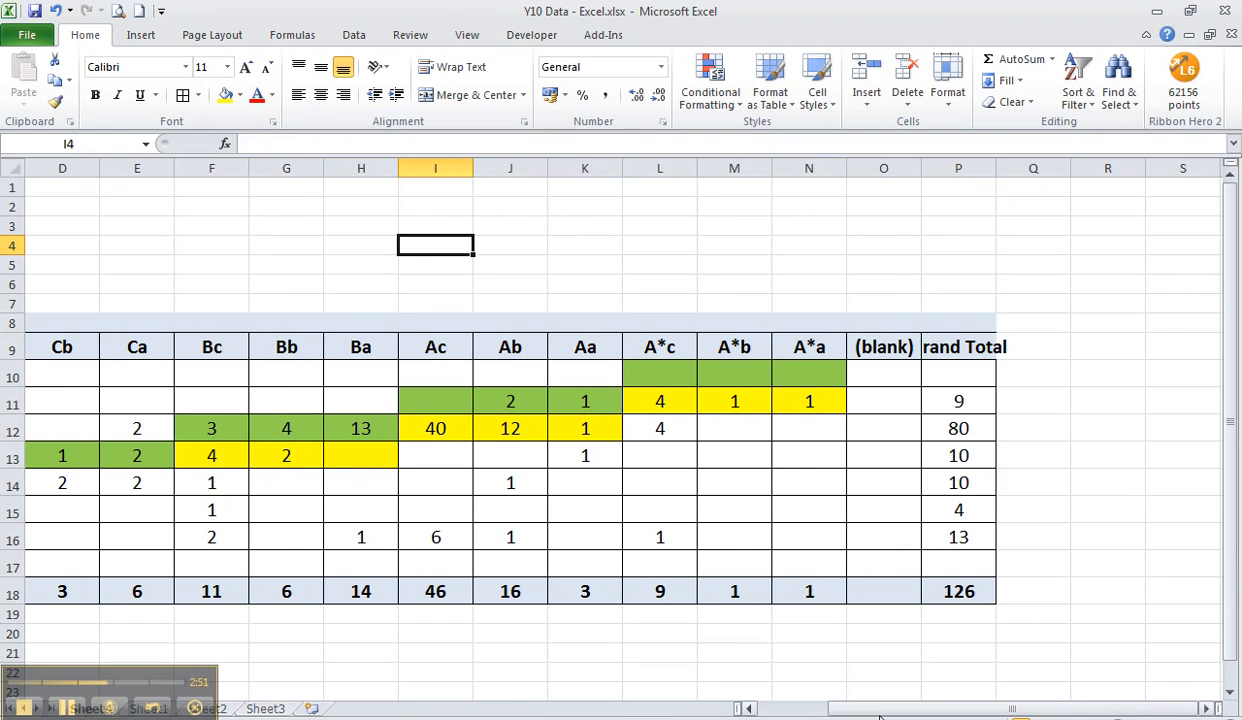
Filter the pivot table to pupils whose FSM value is Y.
left_click_drag(881, 709, 813, 709)
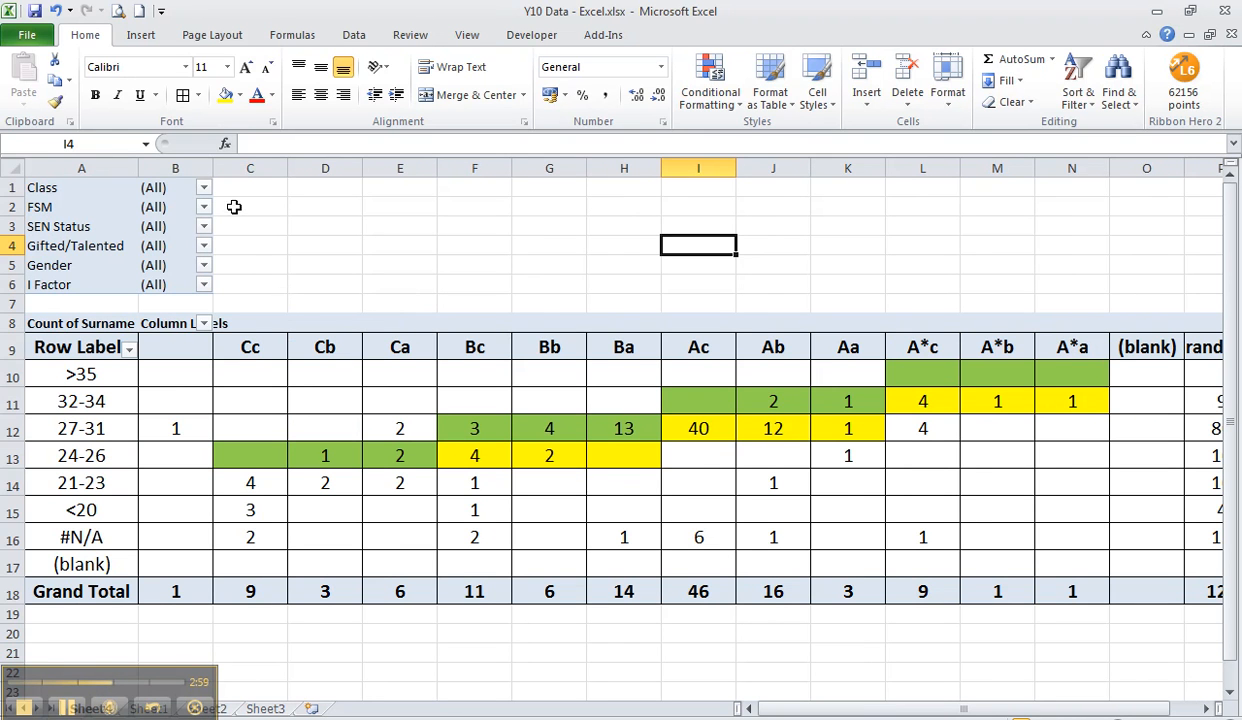
left_click(203, 208)
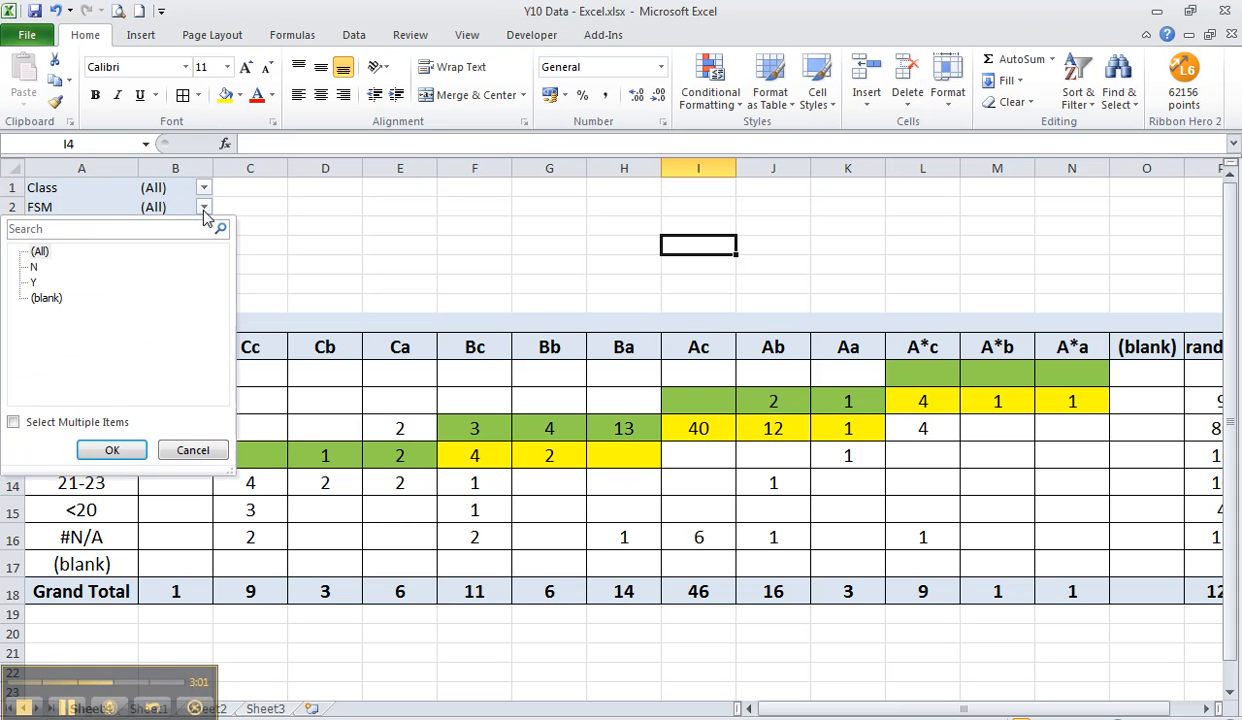
left_click(32, 282)
left_click(111, 449)
left_click(295, 505)
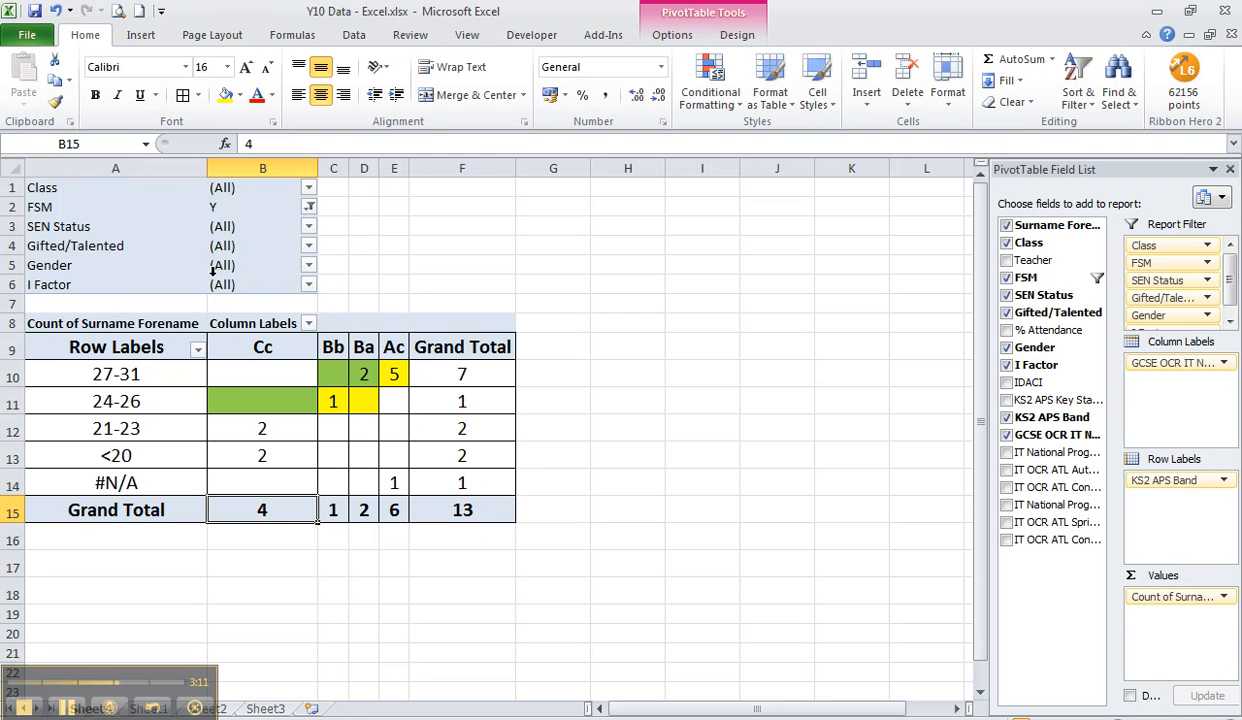
Reset the FSM filter to (All) and filter the pivot table to Gifted/Talented value Y.
left_click(309, 207)
left_click(120, 251)
left_click(192, 450)
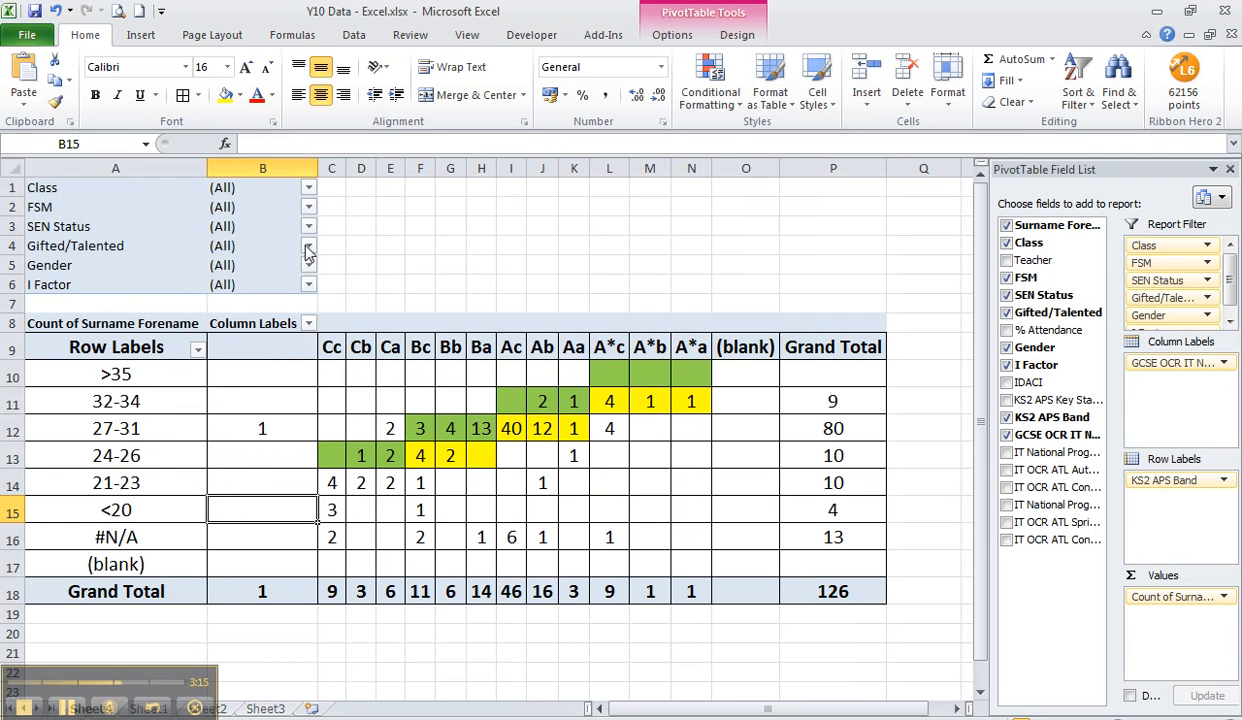
left_click(308, 250)
left_click(116, 321)
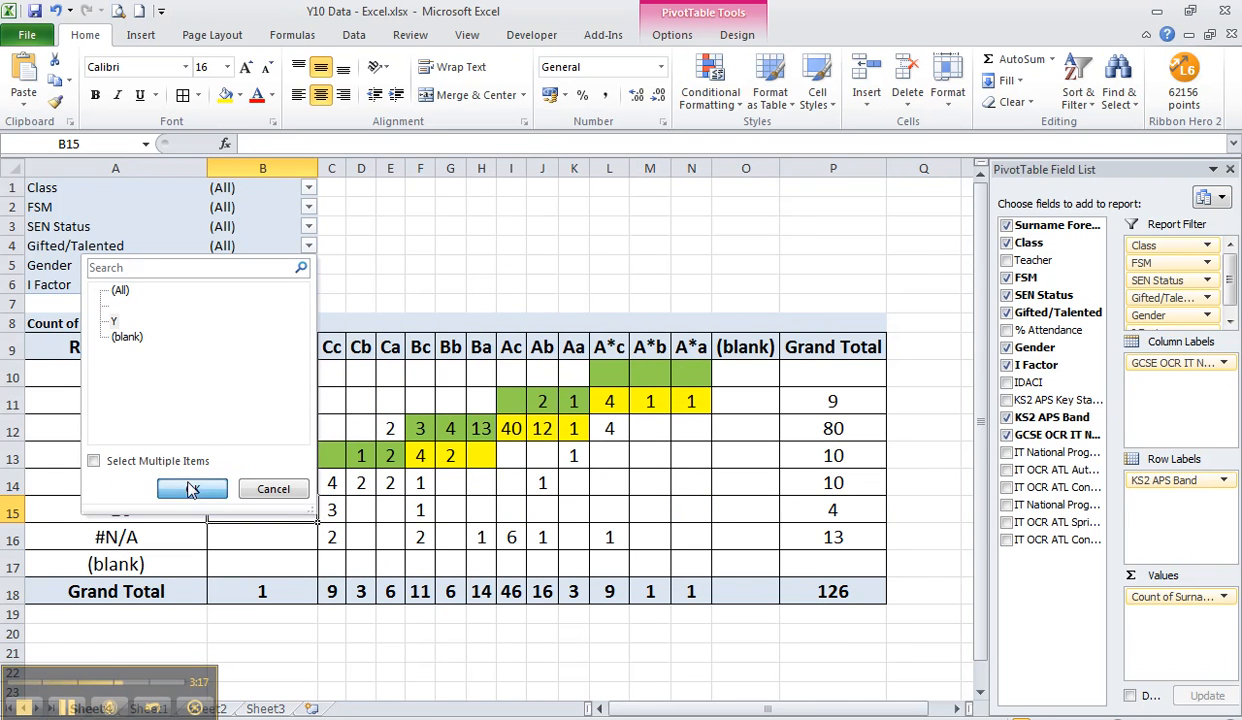
left_click(192, 489)
left_click(401, 487)
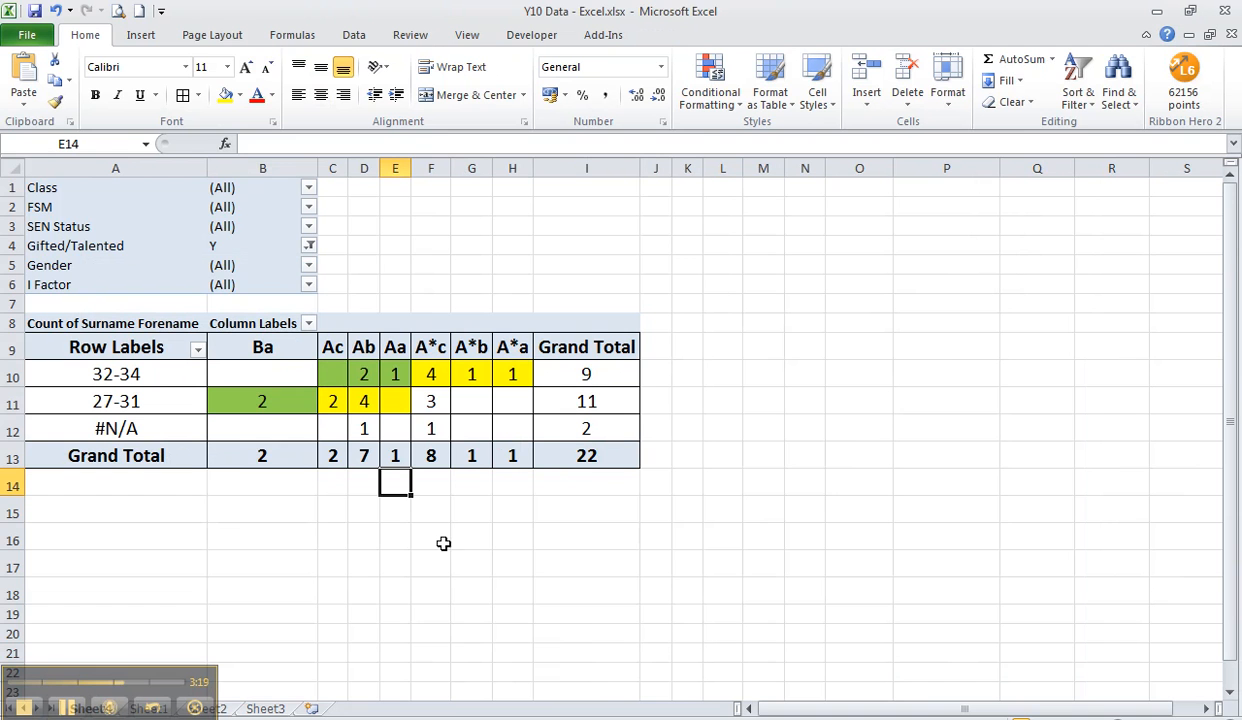
Drill down into the count for band 27-31 at grade A*c to list its pupils on a new sheet.
left_click(431, 401)
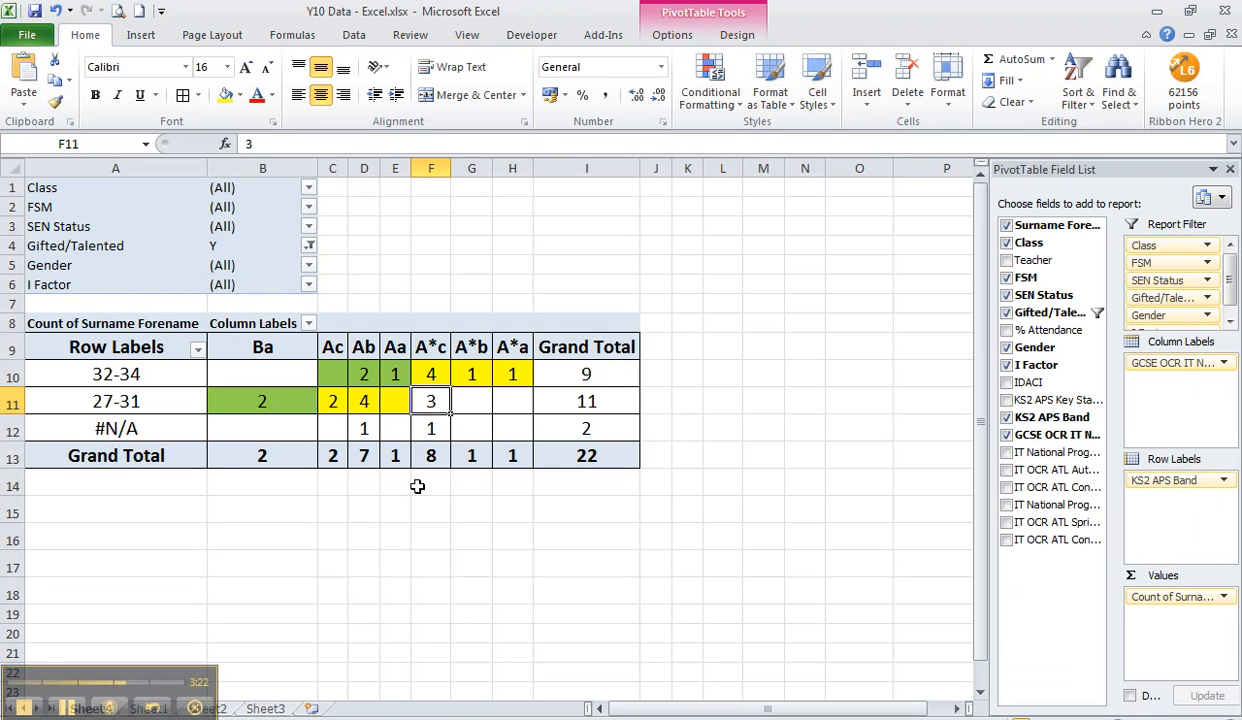
double_click(435, 401)
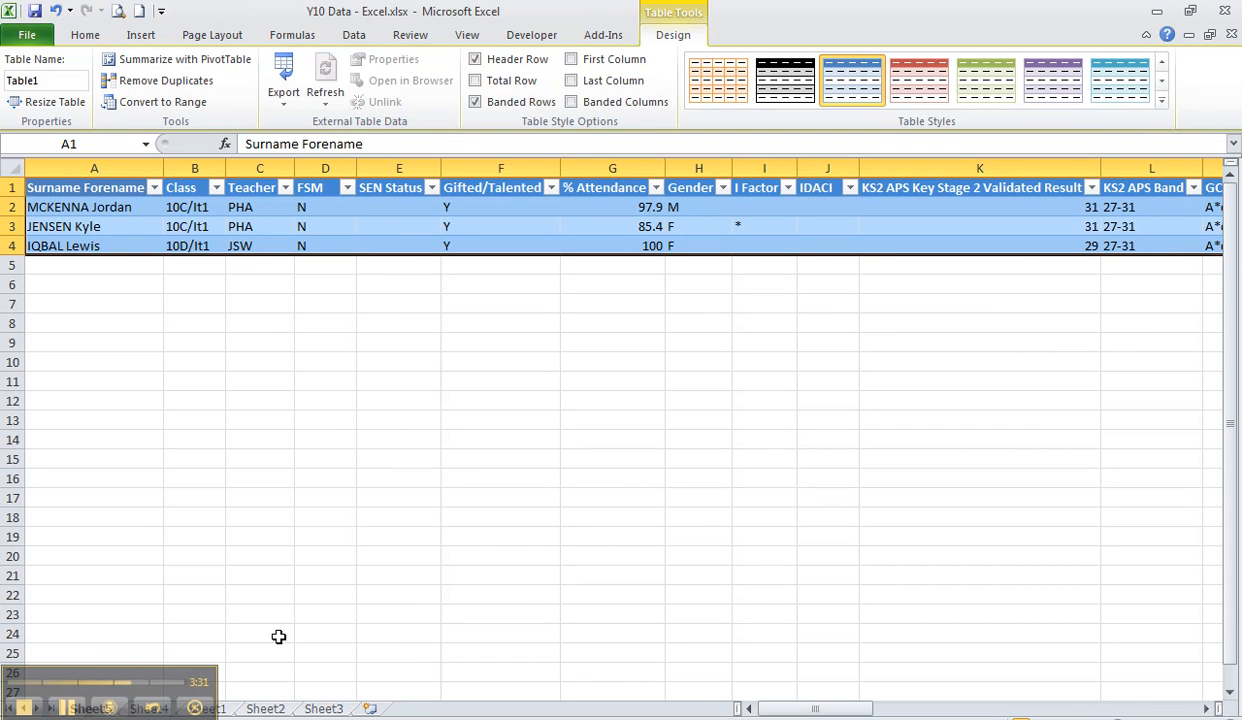
left_click_drag(149, 668, 154, 667)
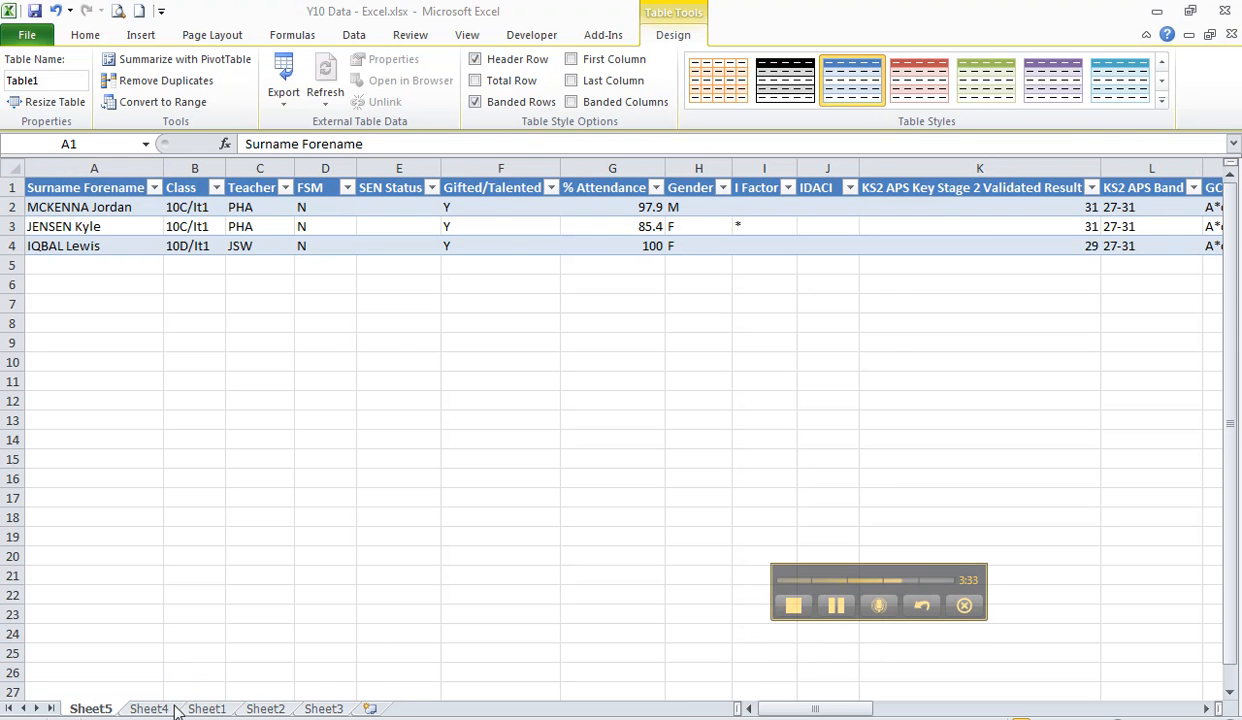
Look through Sheet3, Sheet2 and the source data on Sheet1, and return to the pivot table on Sheet4.
left_click(320, 709)
left_click(272, 708)
left_click(222, 709)
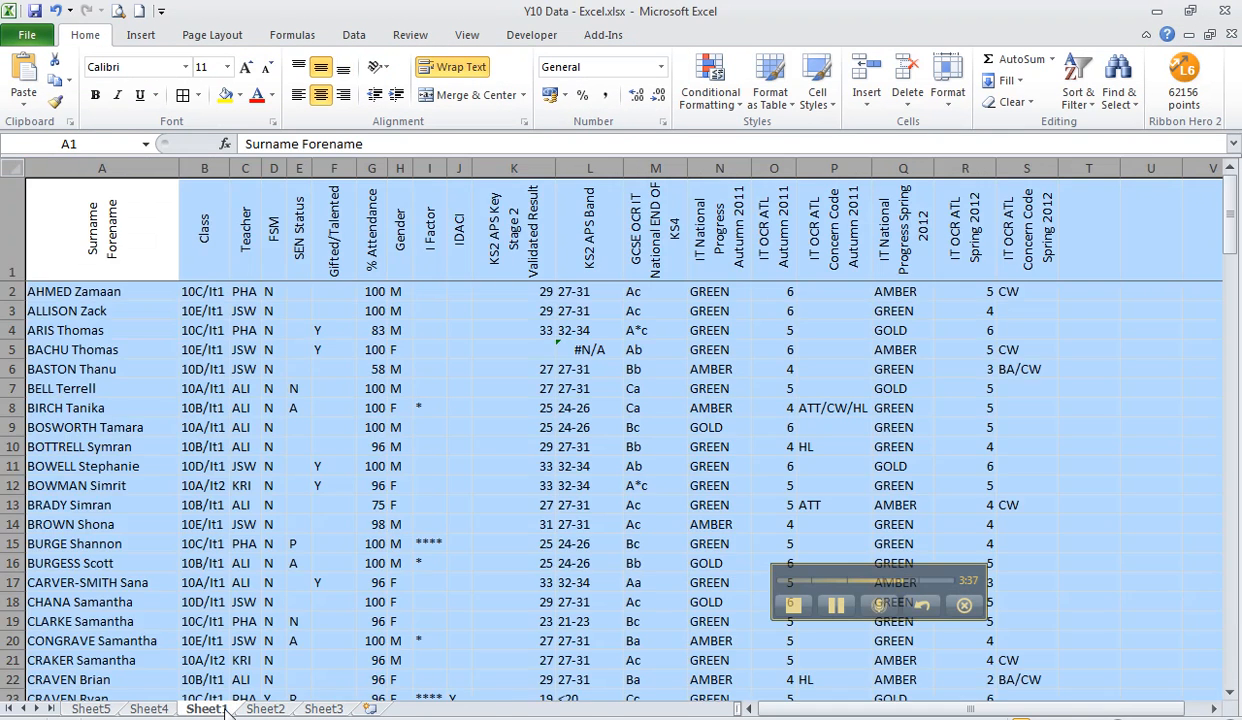
left_click(155, 707)
left_click(240, 595)
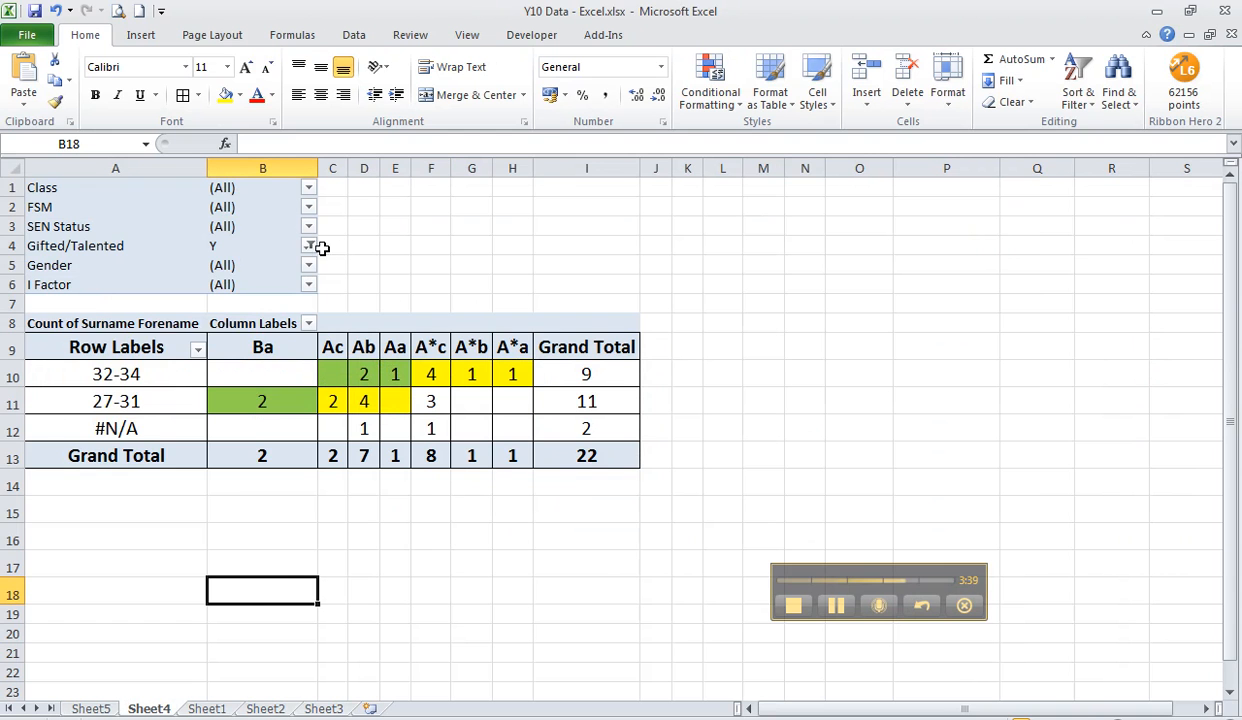
Reset the Gifted/Talented filter to (All).
left_click(309, 246)
left_click(118, 290)
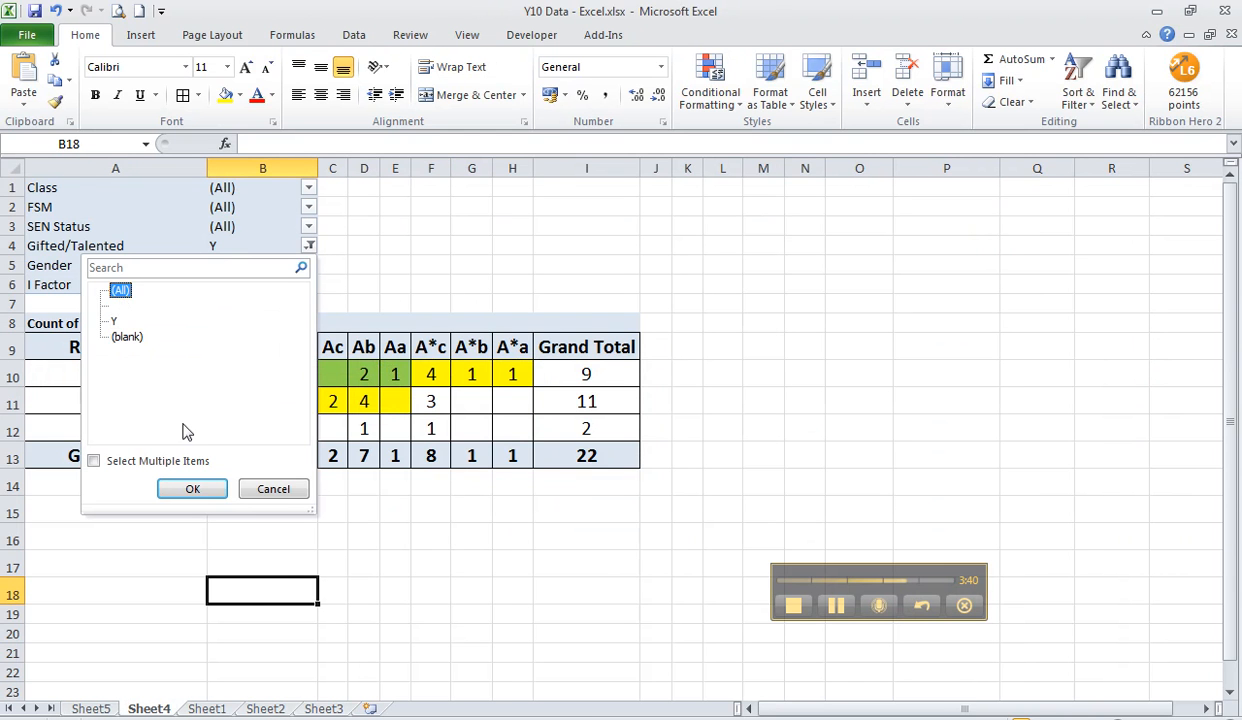
left_click(193, 489)
Drill down into the count for band 24-26 at grade Aa to list its pupil details on a new sheet.
left_click(386, 455)
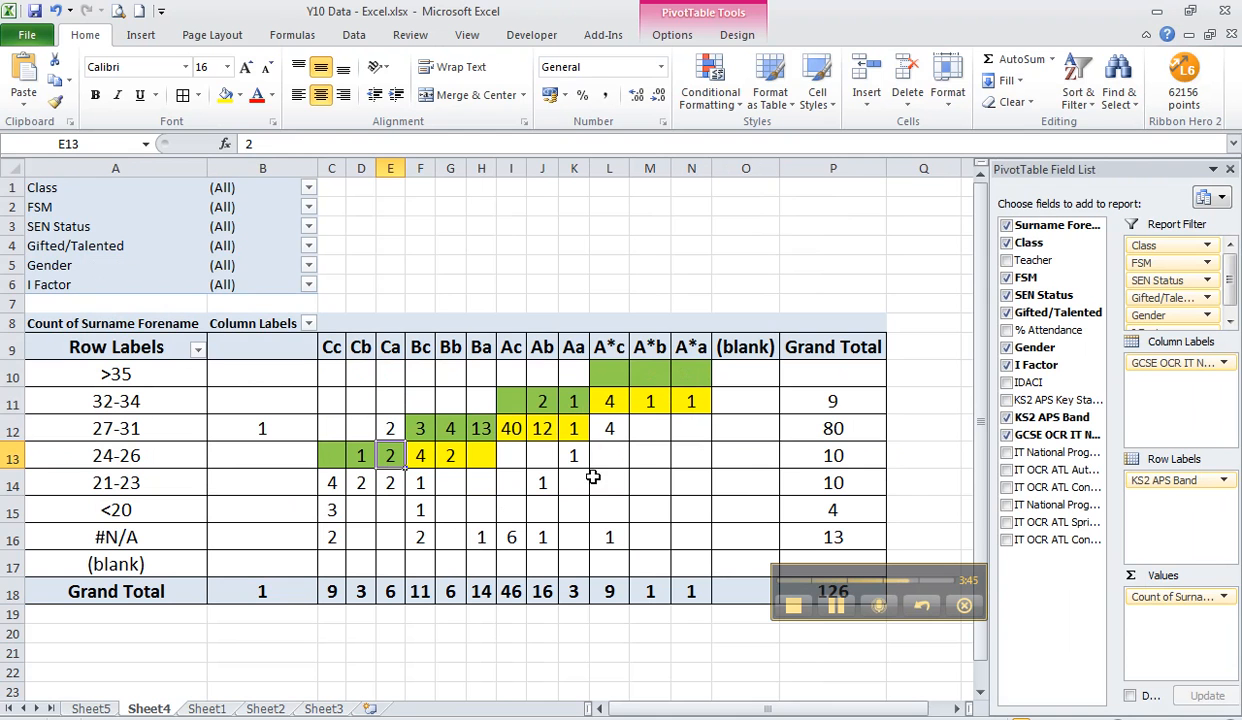
left_click(573, 456)
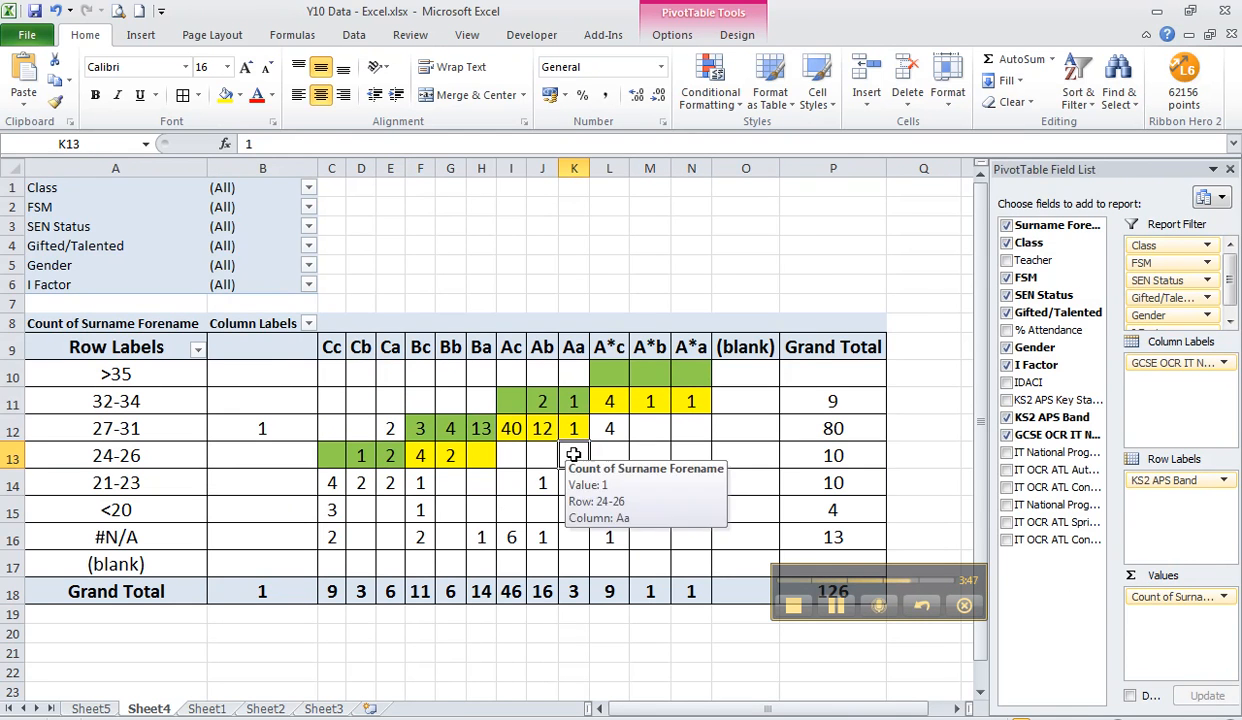
double_click(573, 455)
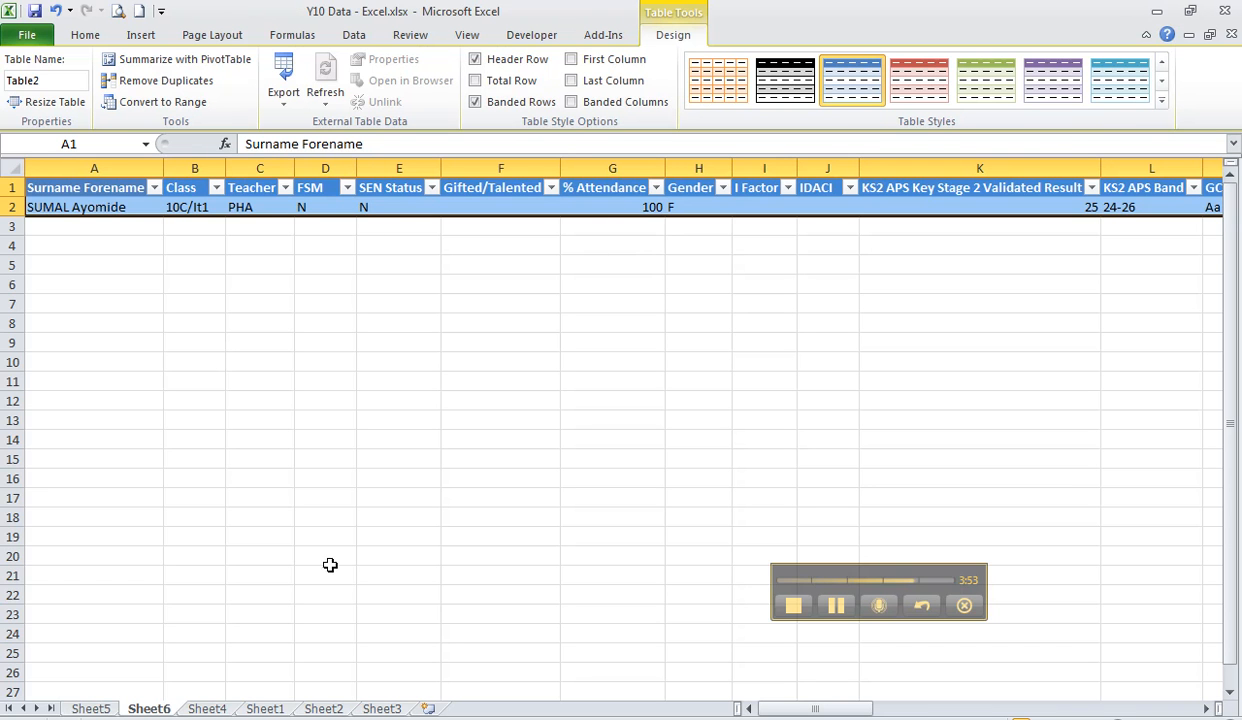
Compare the two pupil detail sheets, Sheet5 and Sheet6, and return to the pivot table on Sheet4.
left_click(105, 706)
left_click(143, 706)
left_click(100, 706)
left_click(150, 708)
left_click(88, 708)
left_click(150, 708)
left_click(100, 708)
left_click(207, 708)
left_click(330, 538)
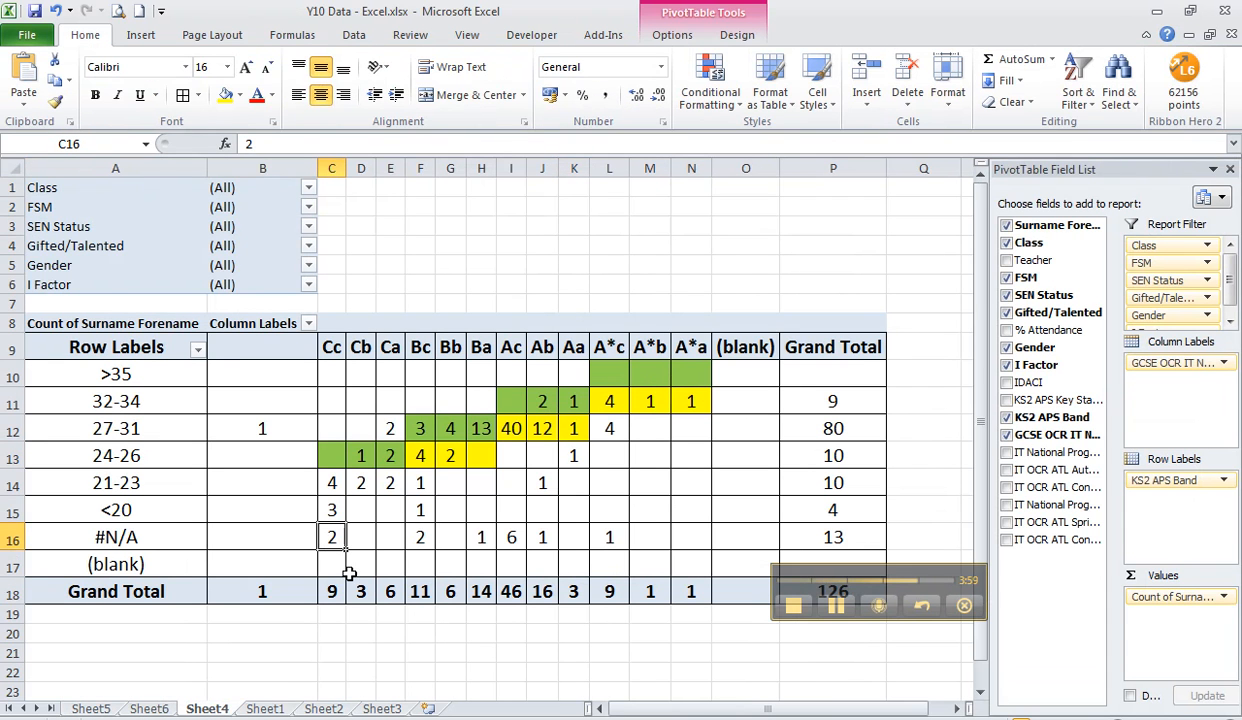